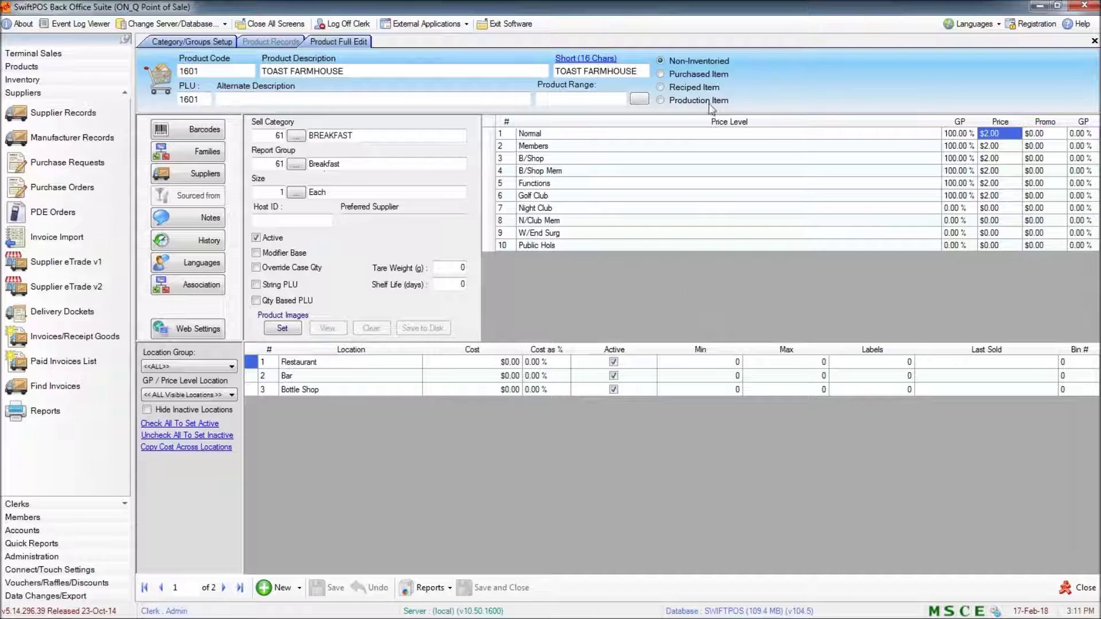
Change TOAST FARMHOUSE to a Recipe Item and save, accepting removal of its suppliers
{"action": "left_click", "coordinate": [660, 87]}
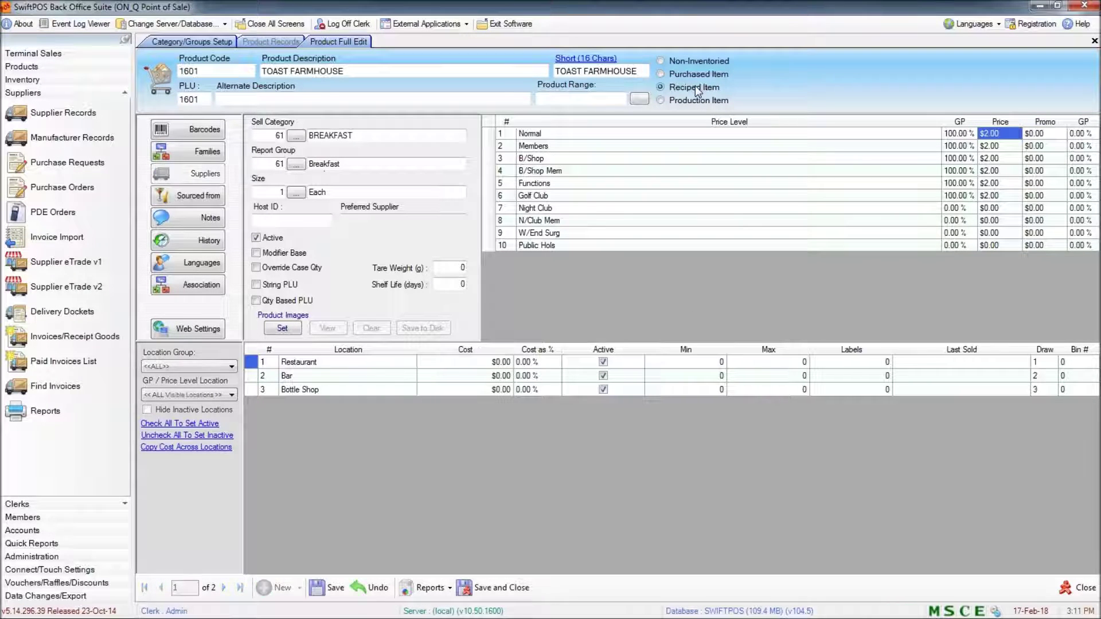
{"action": "left_click", "coordinate": [195, 197]}
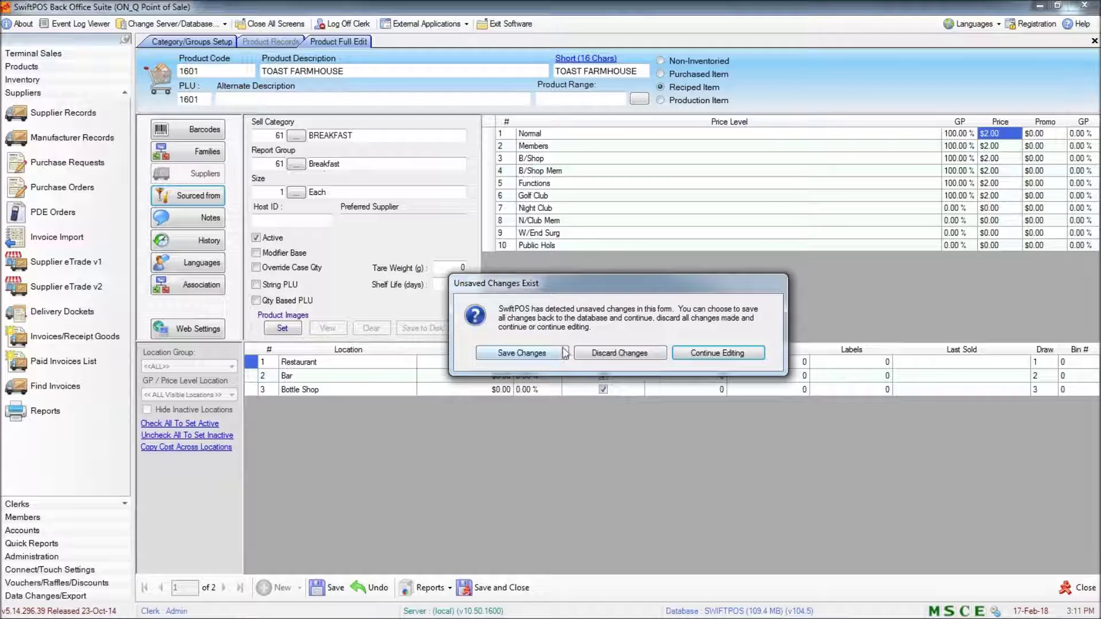
{"action": "left_click", "coordinate": [519, 352]}
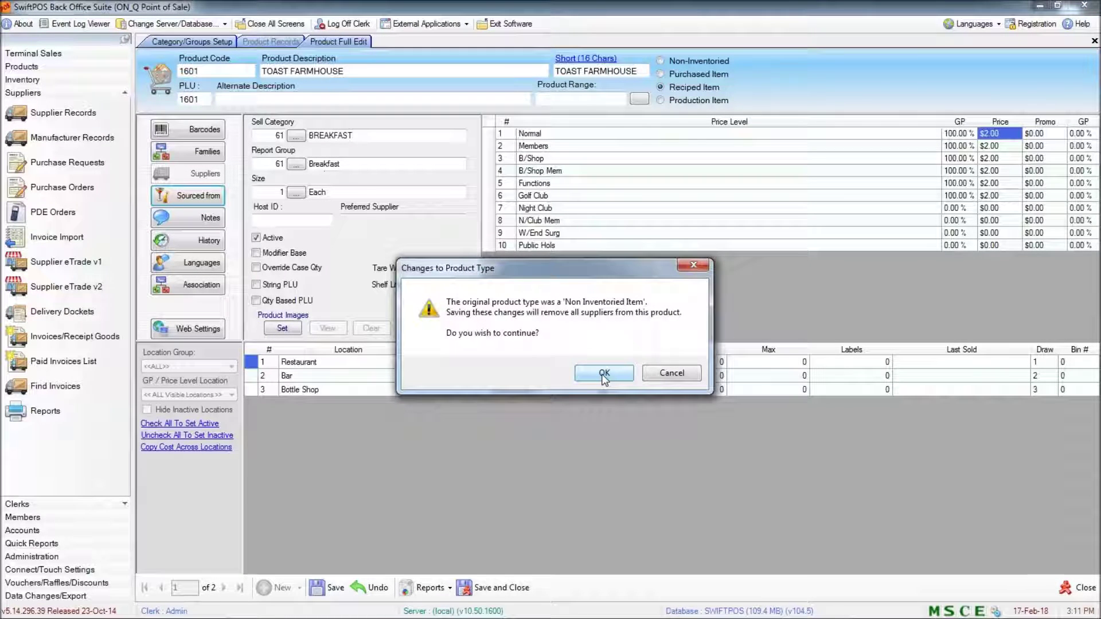
{"action": "left_click", "coordinate": [605, 374]}
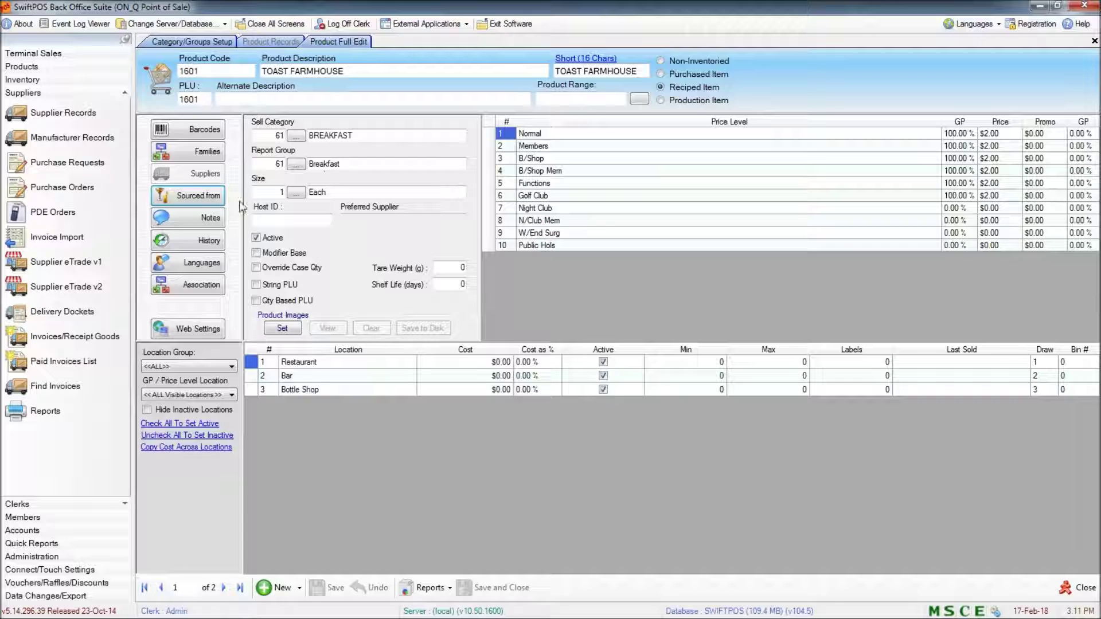
Add LOAF FARMHOUSE BREAD as the toast's ingredient, found by searching descriptions for FARM
{"action": "left_click", "coordinate": [221, 196]}
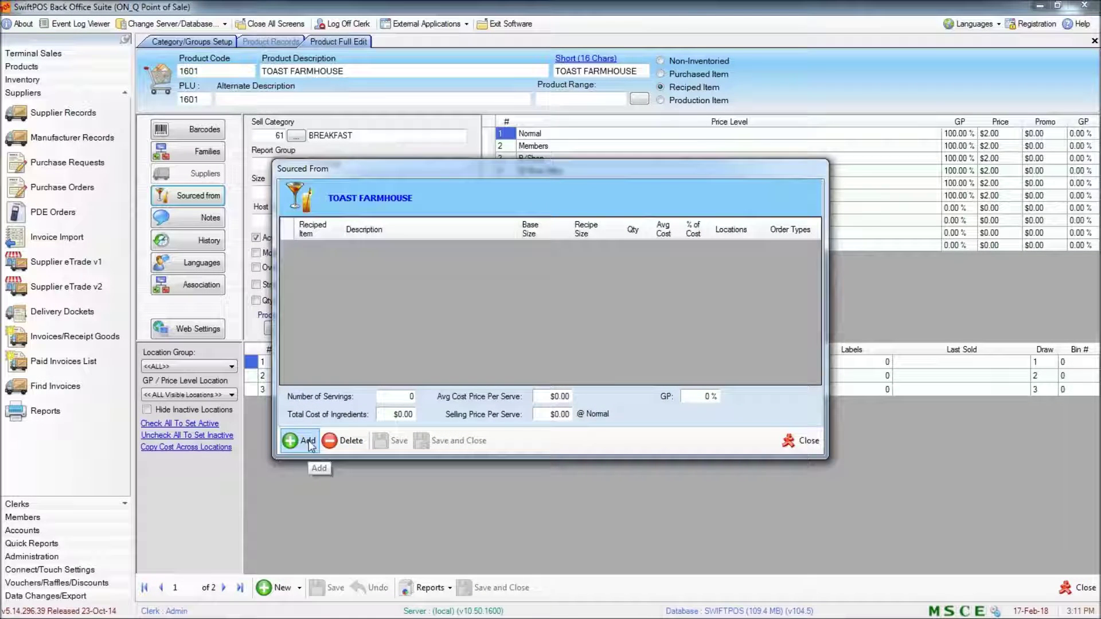
{"action": "left_click", "coordinate": [308, 440]}
{"action": "double_click", "coordinate": [452, 243]}
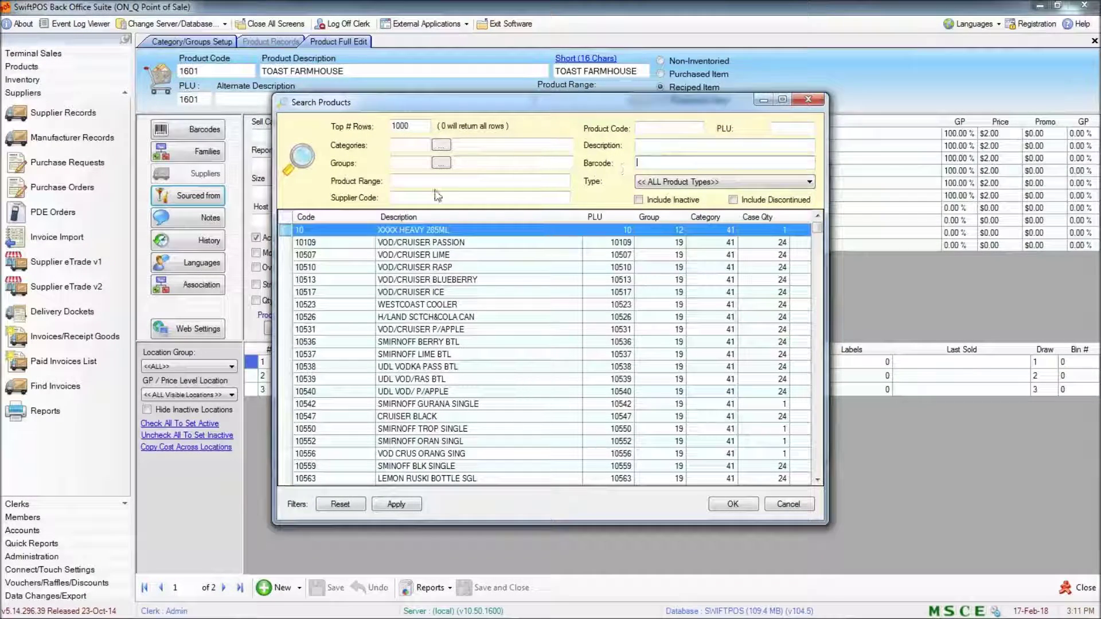
{"action": "left_click", "coordinate": [691, 145]}
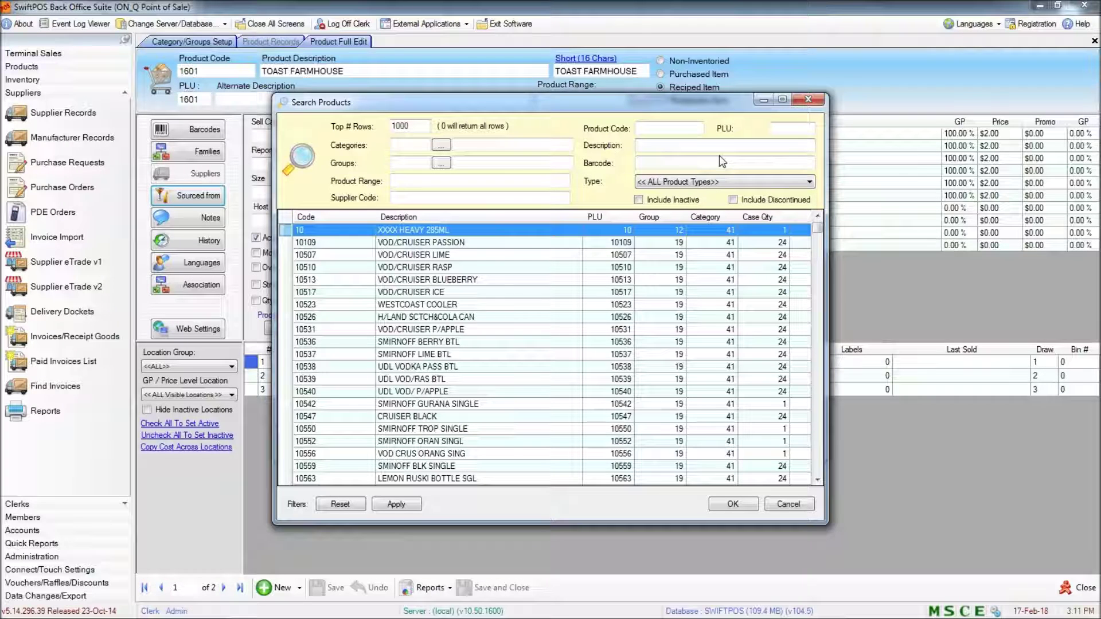
{"action": "type", "text": "FARM"}
{"action": "key", "text": "Return"}
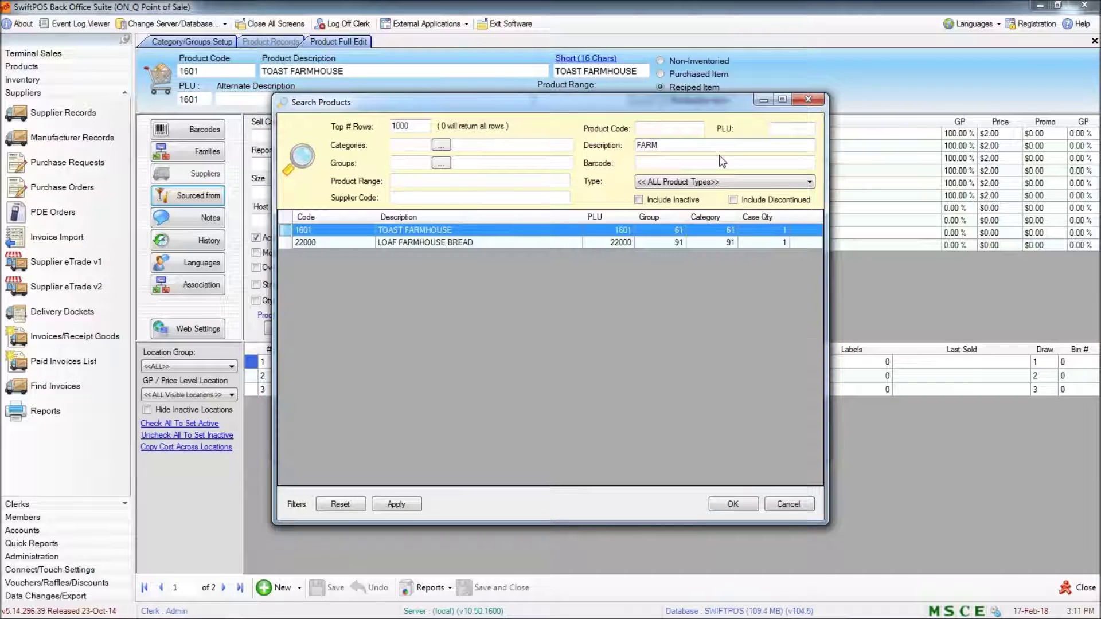
{"action": "left_click", "coordinate": [478, 244]}
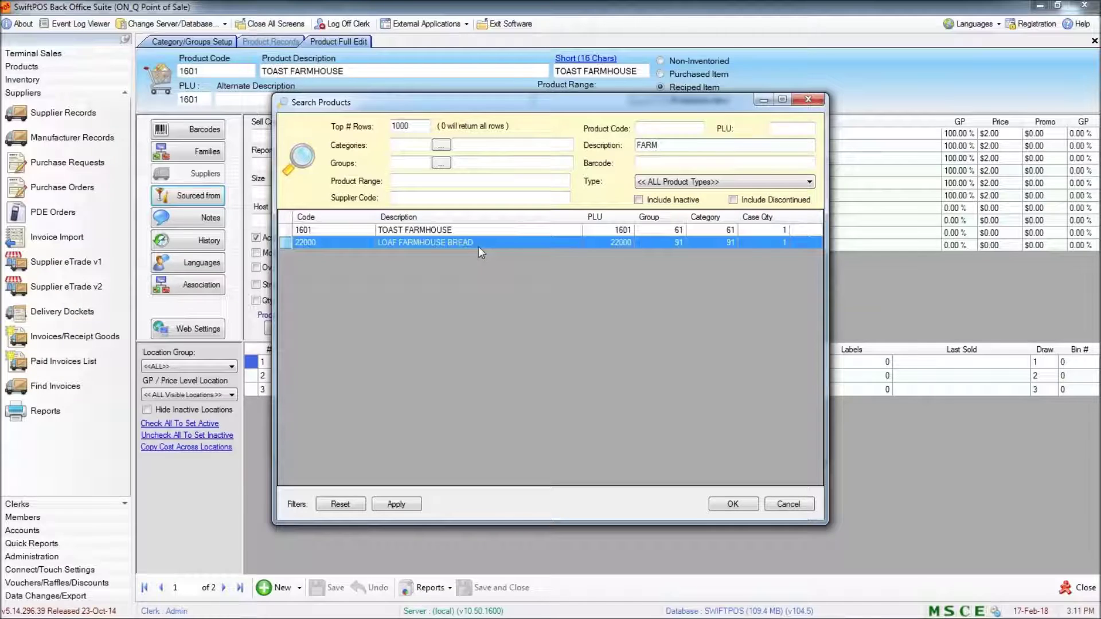
{"action": "left_click", "coordinate": [735, 504]}
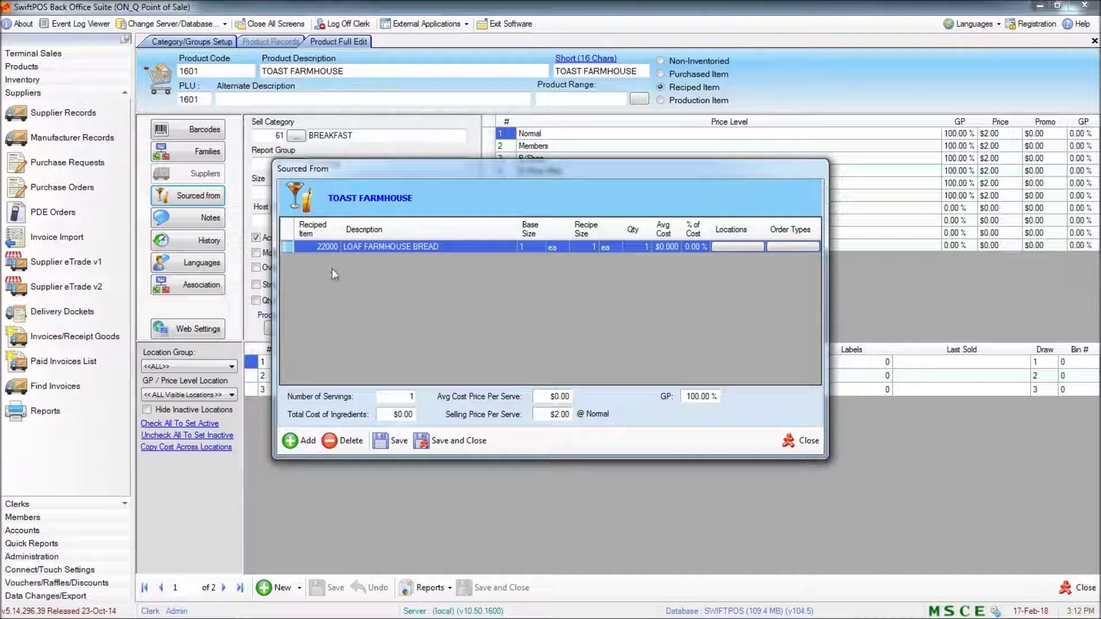
Set the bread ingredient's recipe size to 0.2, save it, and close the sourced-from window
{"action": "left_click", "coordinate": [586, 247]}
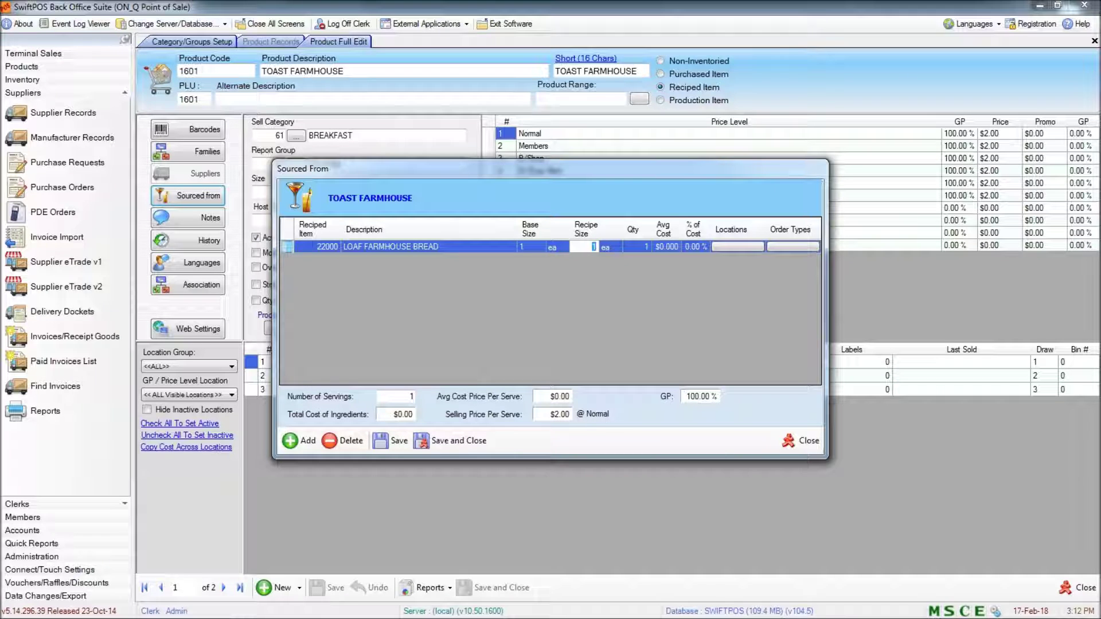
{"action": "type", "text": "2"}
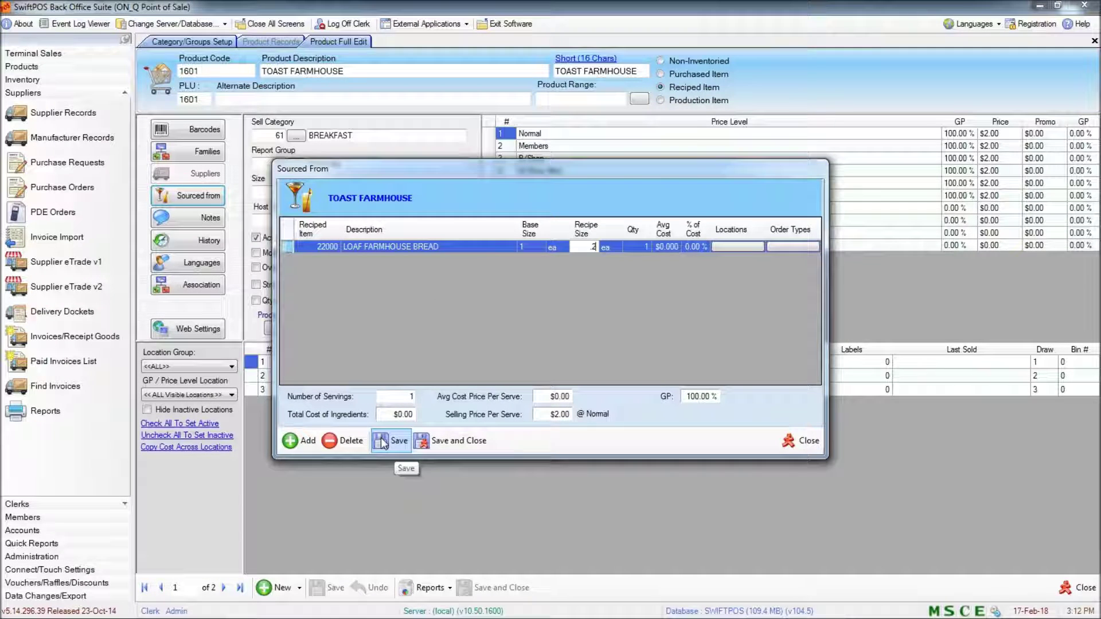
{"action": "left_click", "coordinate": [383, 444]}
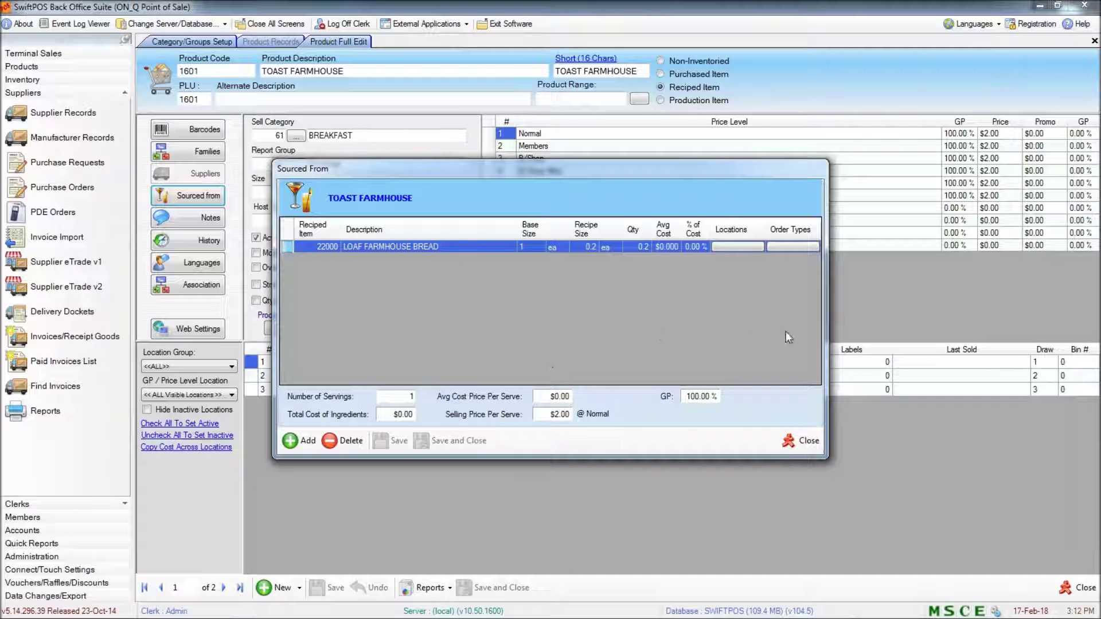
{"action": "left_click", "coordinate": [802, 440]}
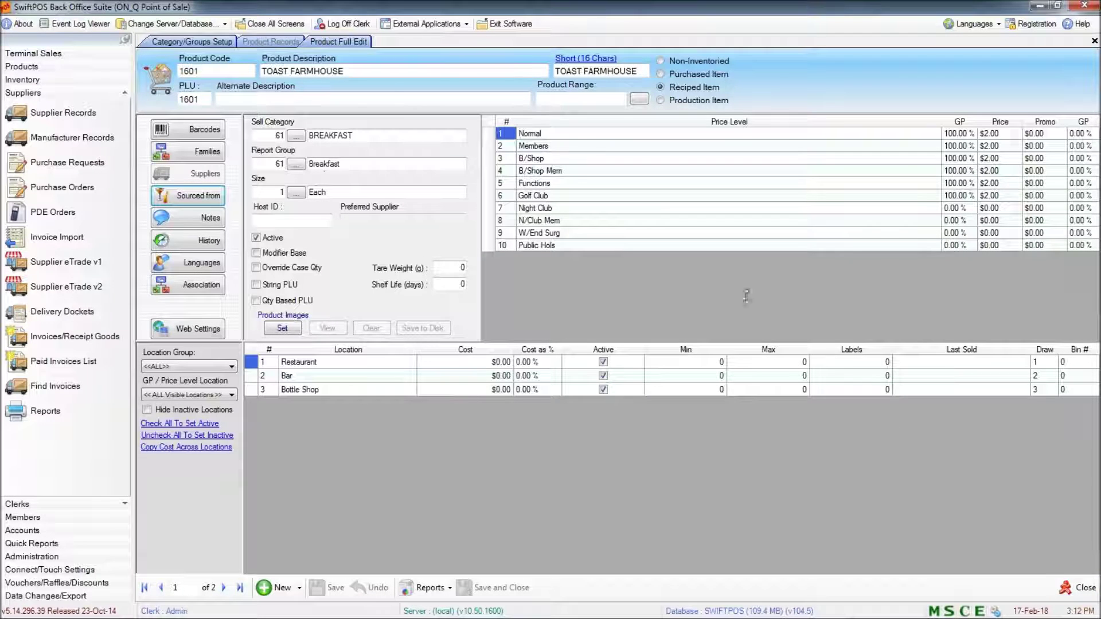
Close the toast's product edit screen and select LOAF FARMHOUSE BREAD in the FARM results
{"action": "left_click", "coordinate": [1088, 594]}
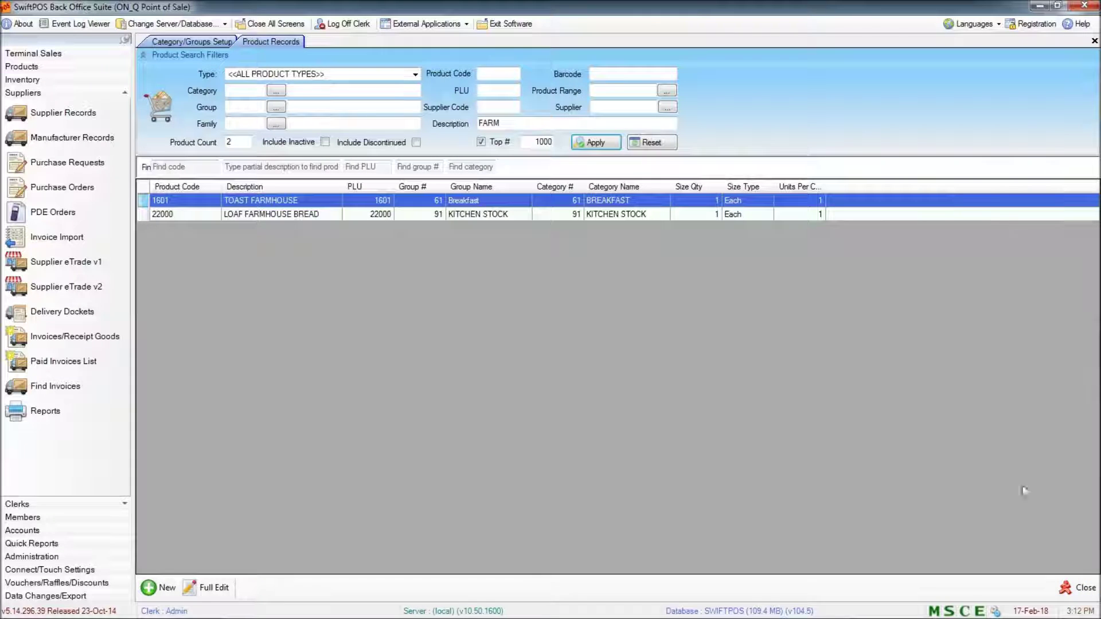
{"action": "left_click", "coordinate": [243, 214]}
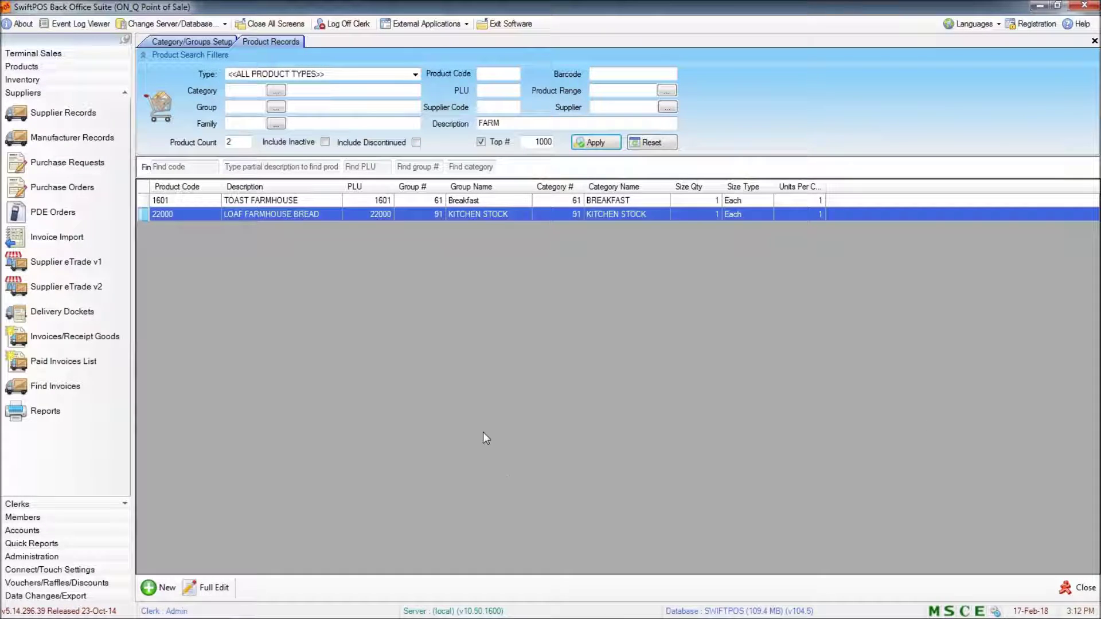
Start a new supplier record with ID BREAD and name BREAD FACTORY
{"action": "left_click", "coordinate": [64, 114]}
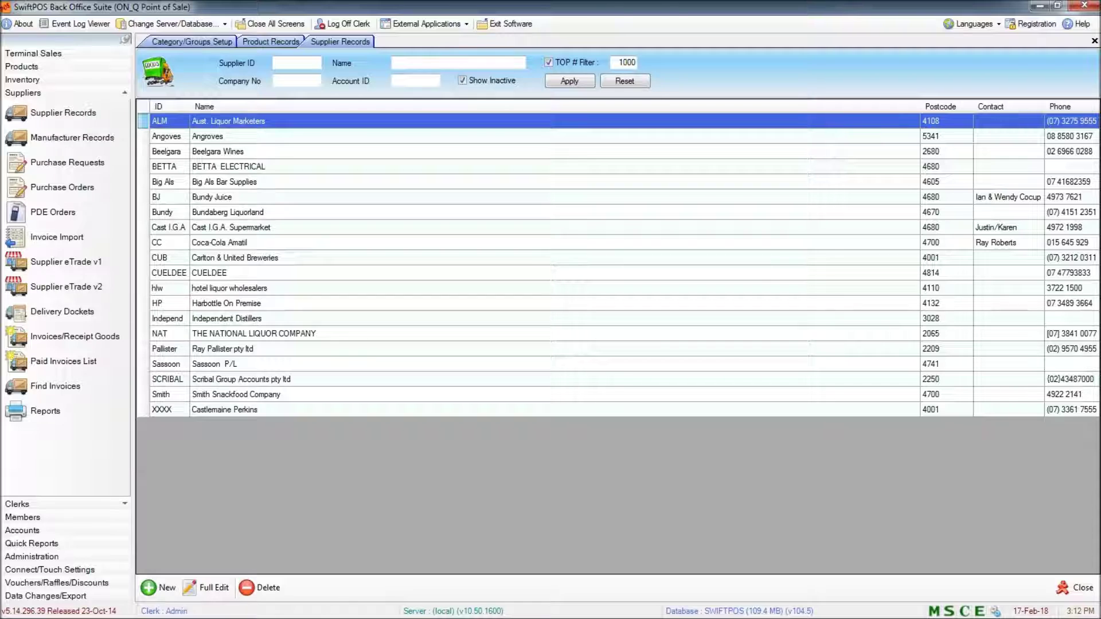
{"action": "left_click", "coordinate": [165, 591]}
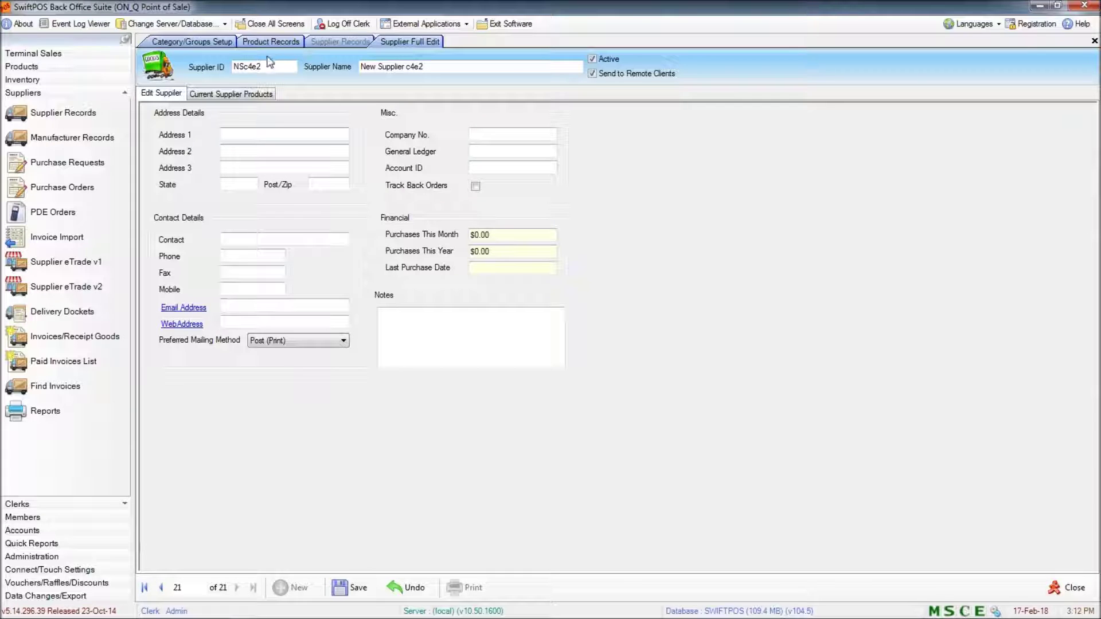
{"action": "left_click_drag", "start_coordinate": [295, 66], "coordinate": [113, 68]}
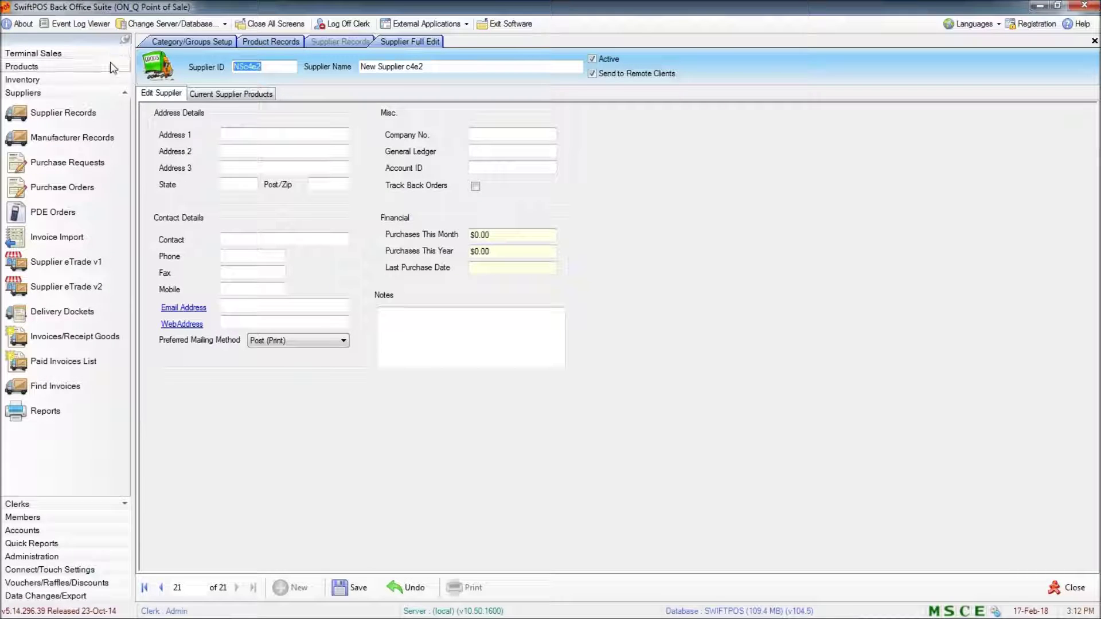
{"action": "left_click", "coordinate": [451, 67]}
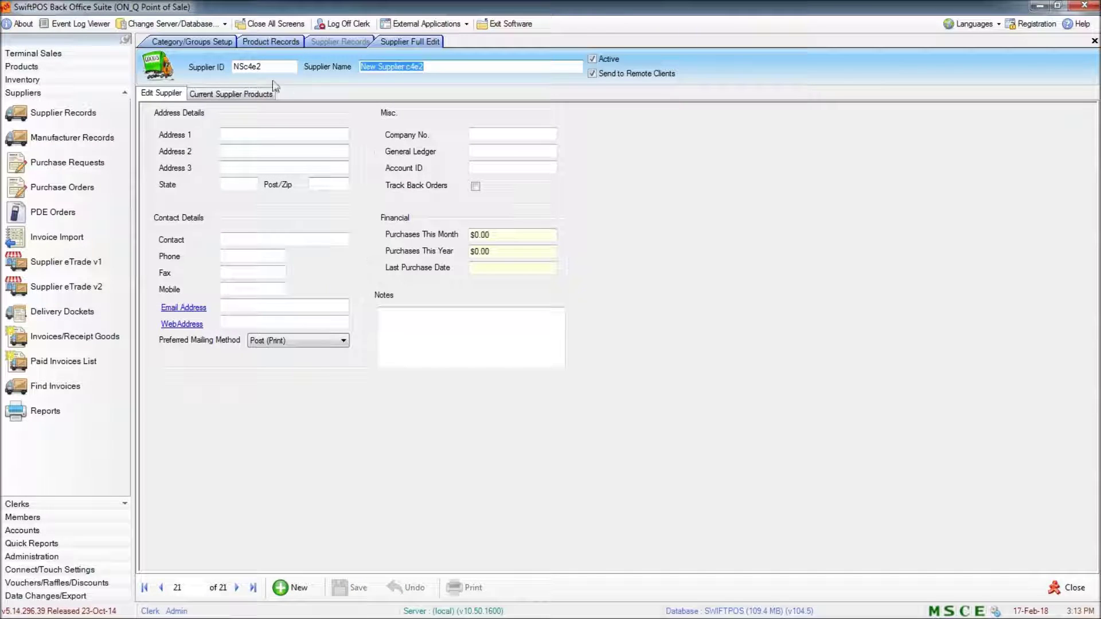
{"action": "left_click", "coordinate": [293, 67]}
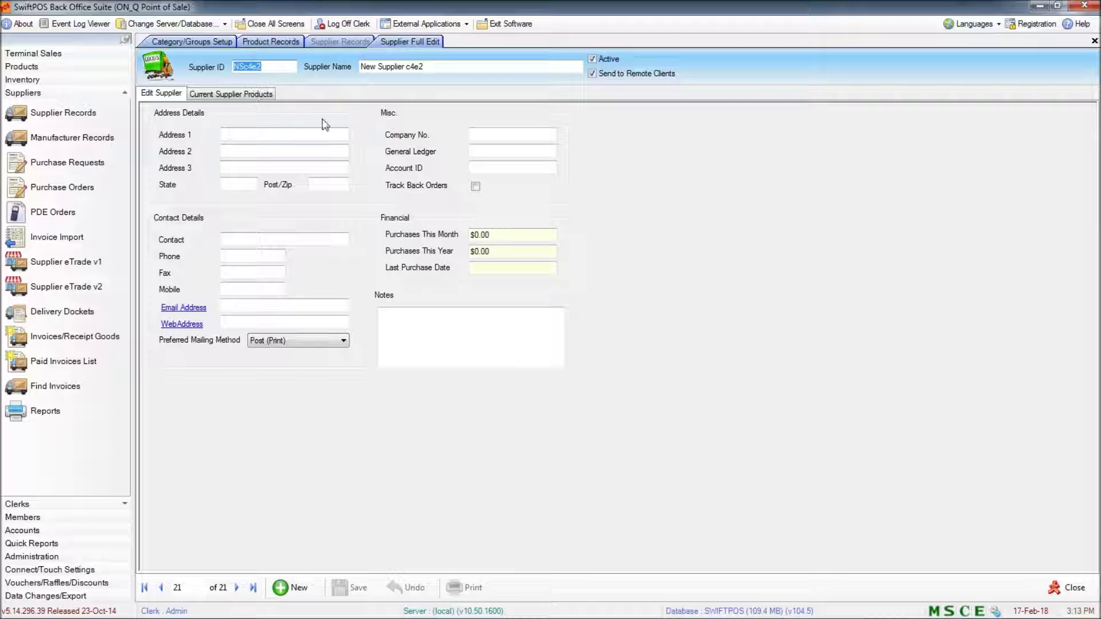
{"action": "left_click", "coordinate": [450, 66]}
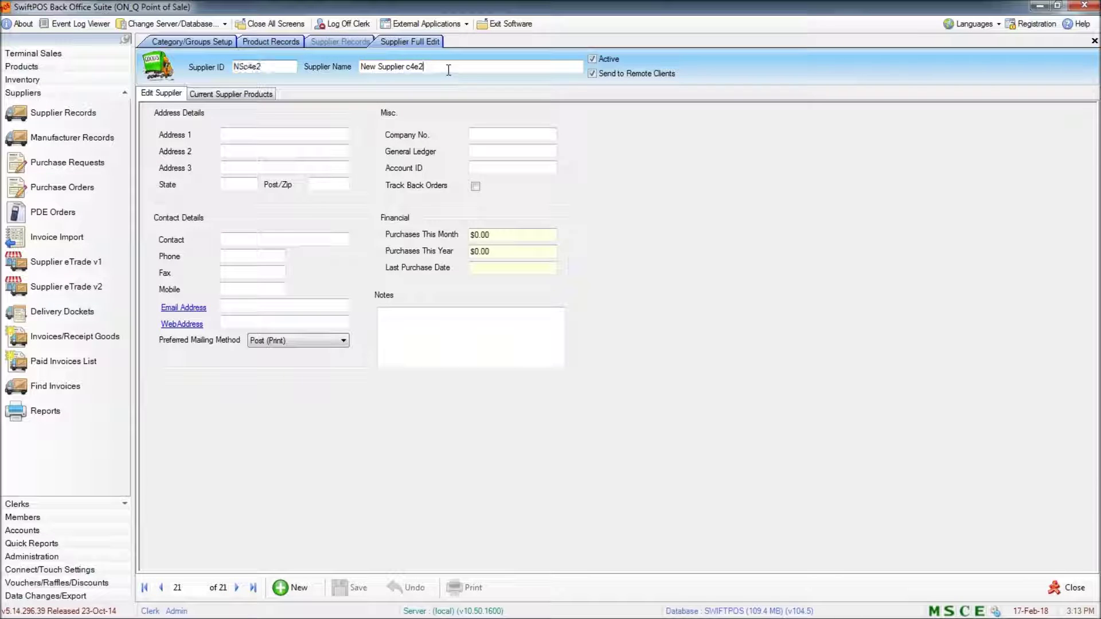
{"action": "left_click", "coordinate": [272, 68]}
{"action": "type", "text": "B"}
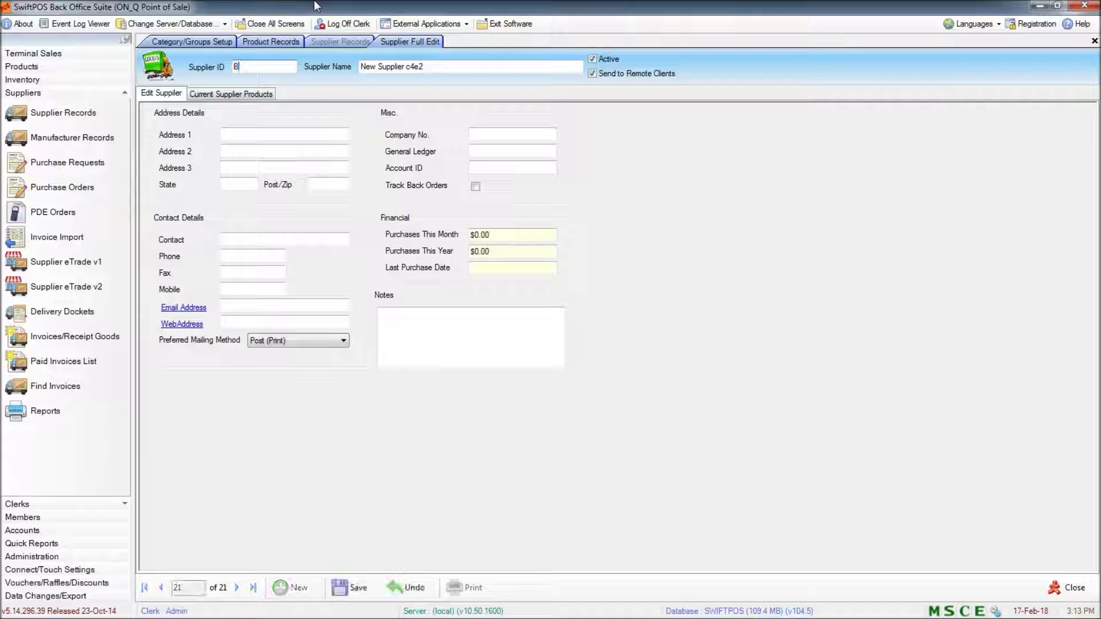
{"action": "type", "text": "READ"}
{"action": "key", "text": "Tab"}
{"action": "type", "text": "BRE"}
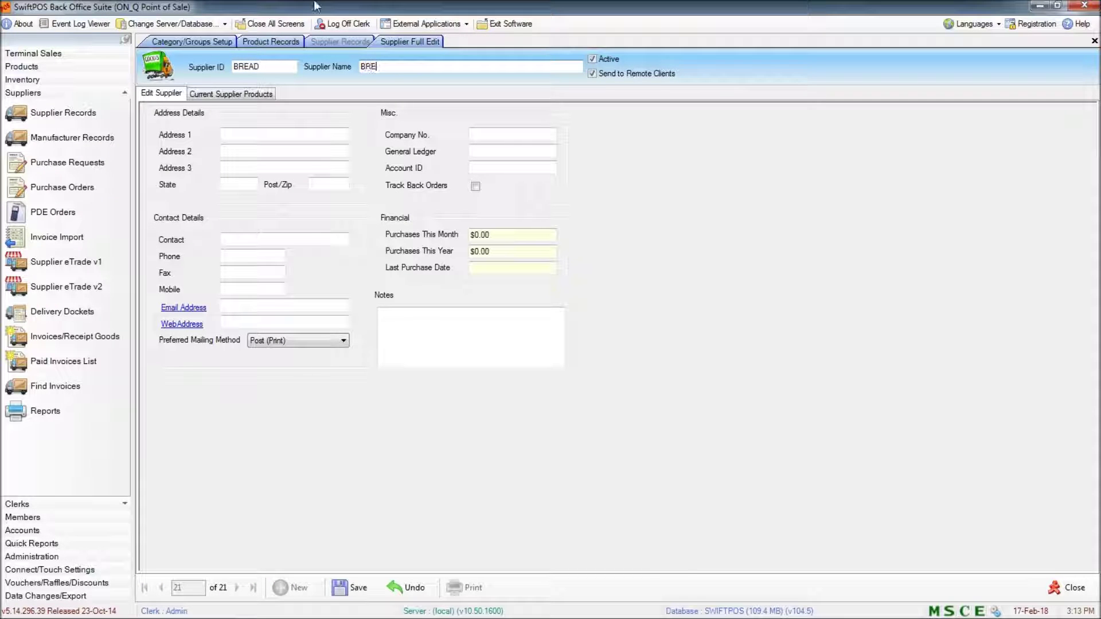
{"action": "type", "text": "AD FACTORY"}
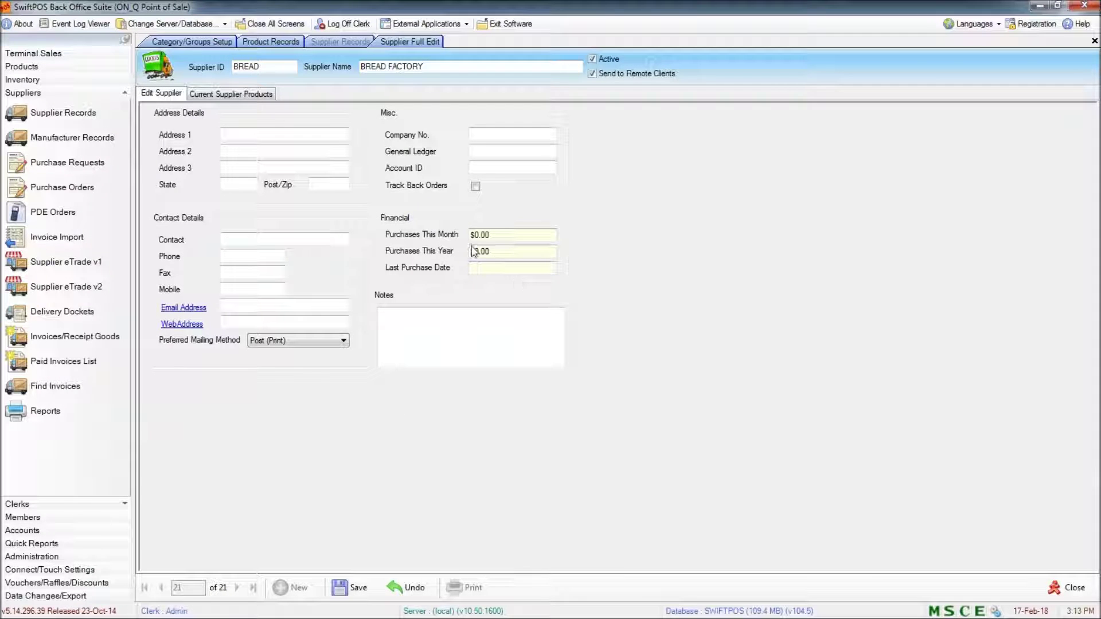
Save the BREAD FACTORY supplier, close it, and return to the FARM product results
{"action": "left_click", "coordinate": [507, 234]}
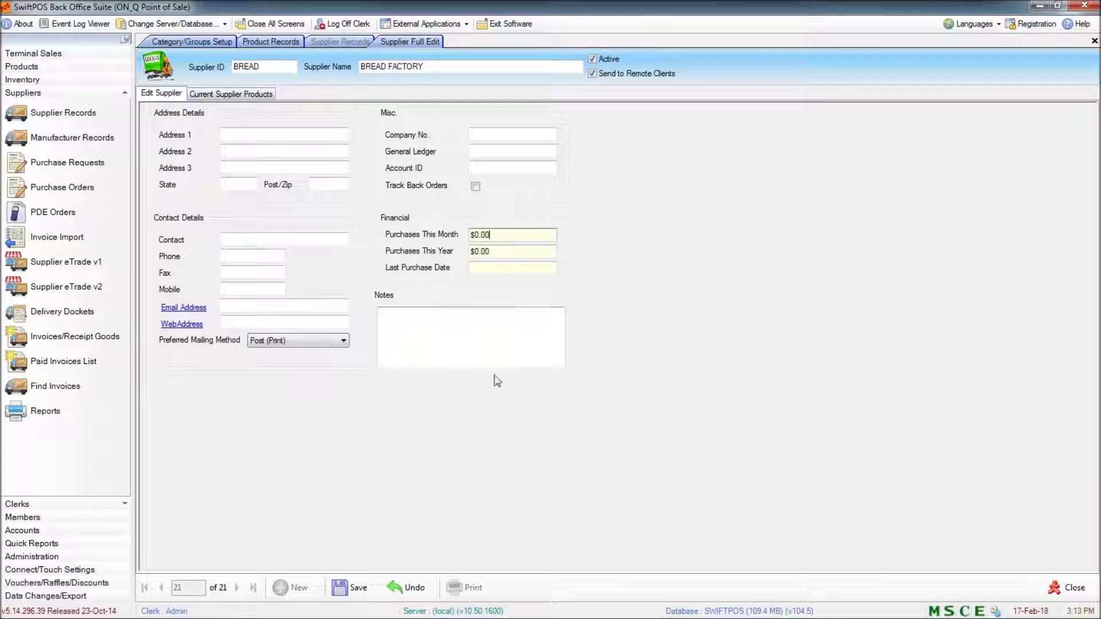
{"action": "left_click", "coordinate": [255, 95]}
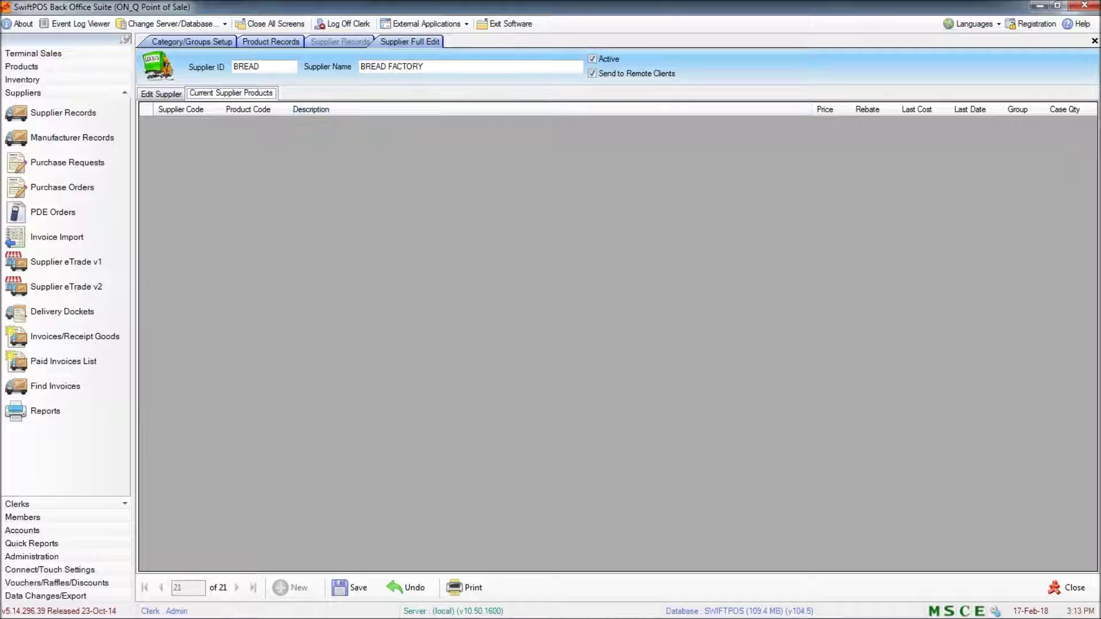
{"action": "left_click", "coordinate": [350, 588]}
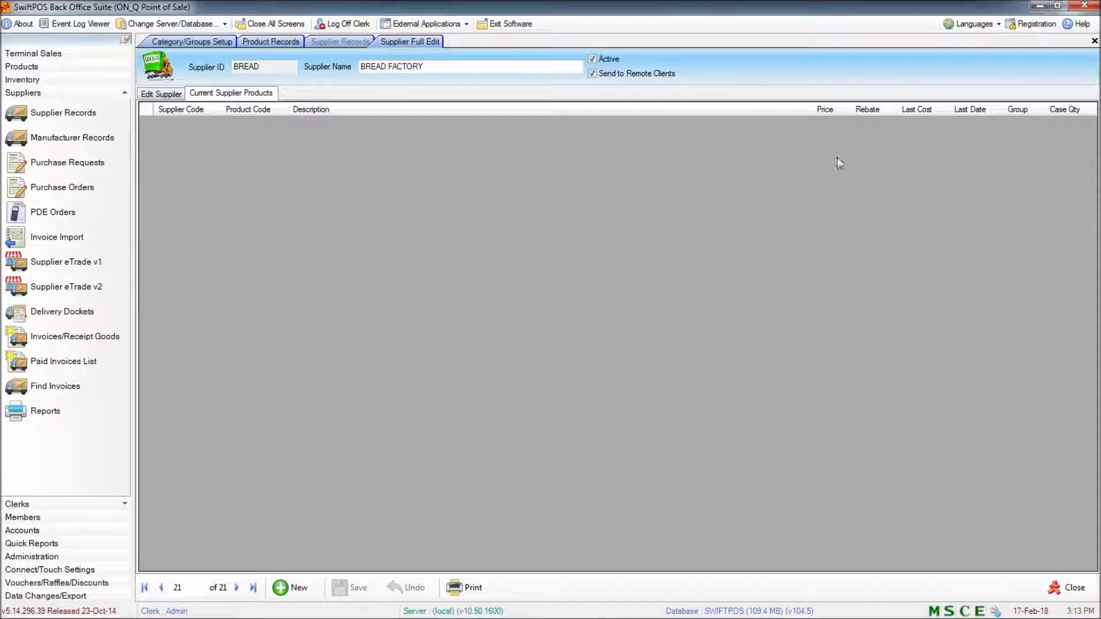
{"action": "left_click", "coordinate": [1071, 587]}
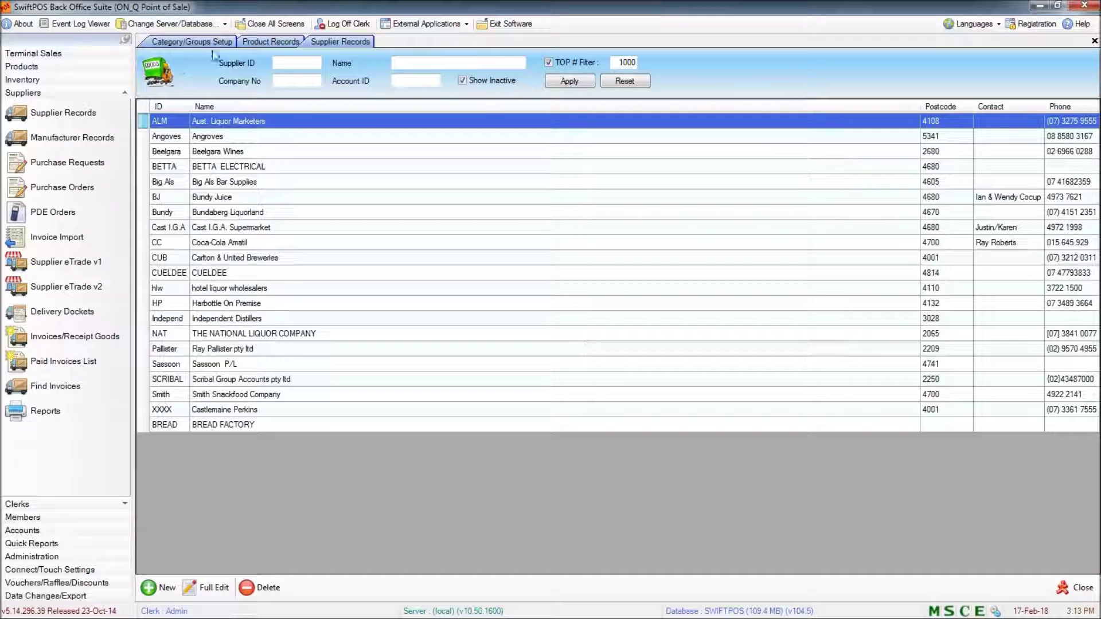
{"action": "left_click", "coordinate": [274, 42]}
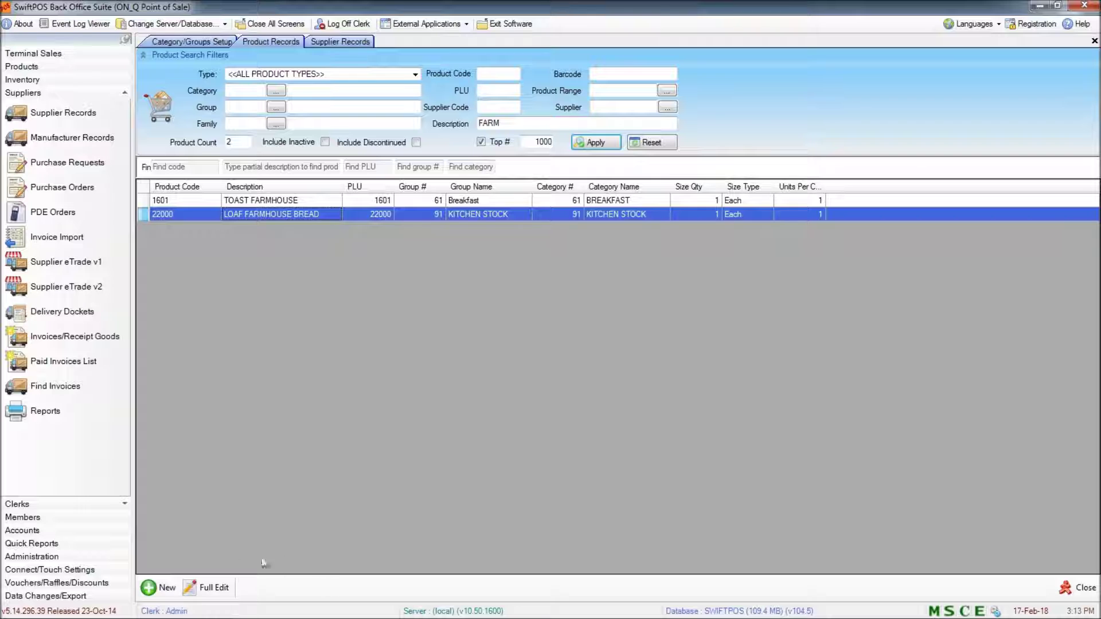
On LOAF FARMHOUSE BREAD, add supplier BREAD FACTORY with order code BR123 and save the link
{"action": "left_click", "coordinate": [214, 588]}
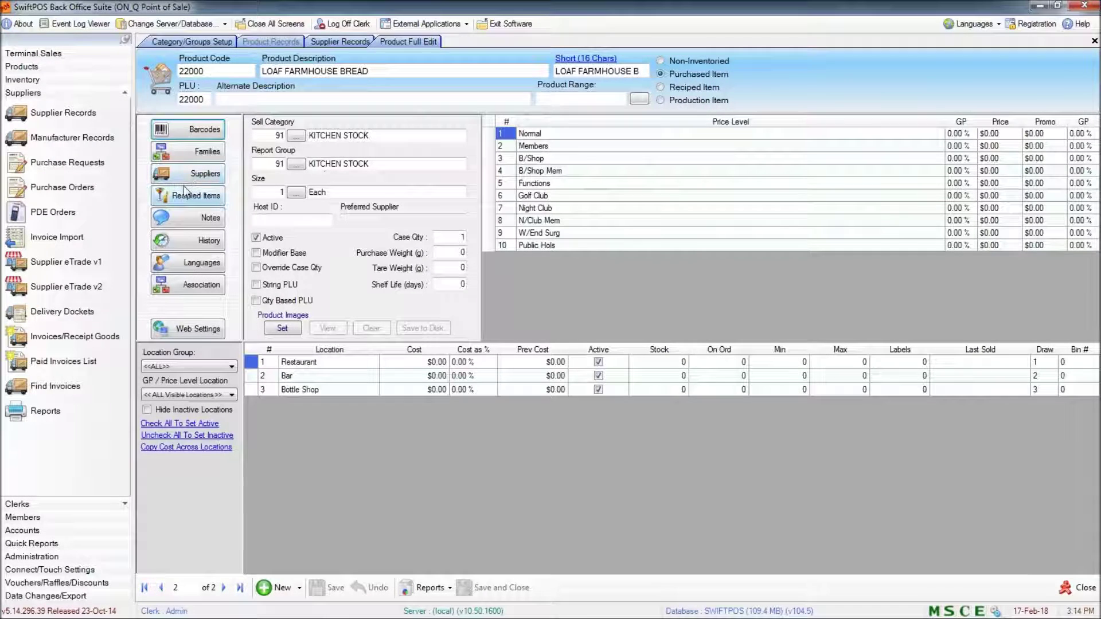
{"action": "left_click", "coordinate": [205, 183]}
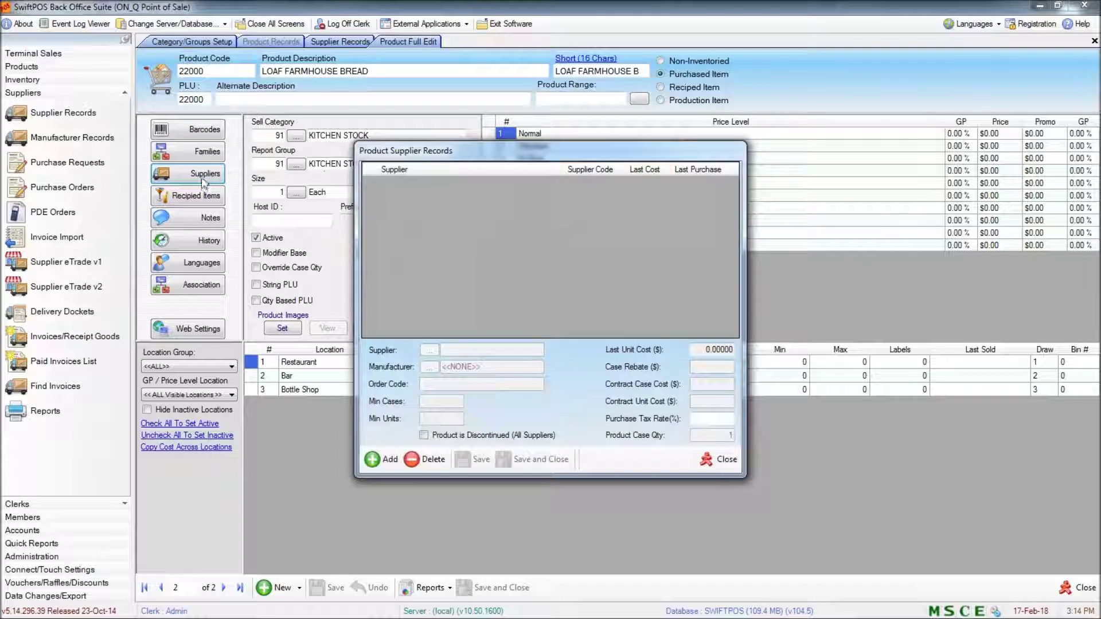
{"action": "left_click", "coordinate": [388, 459]}
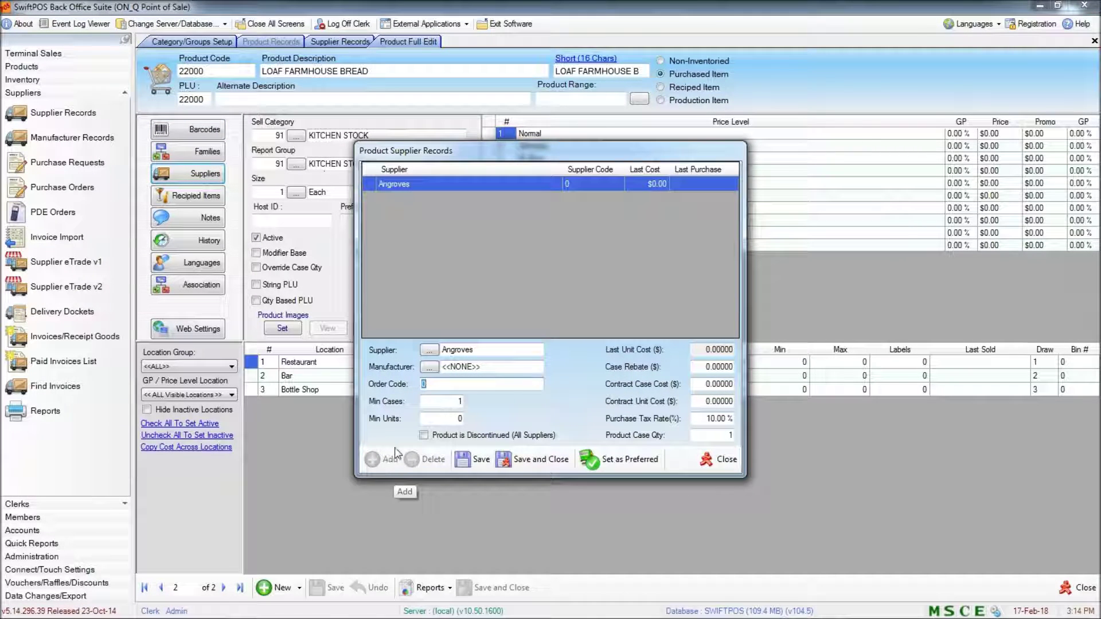
{"action": "left_click", "coordinate": [429, 350]}
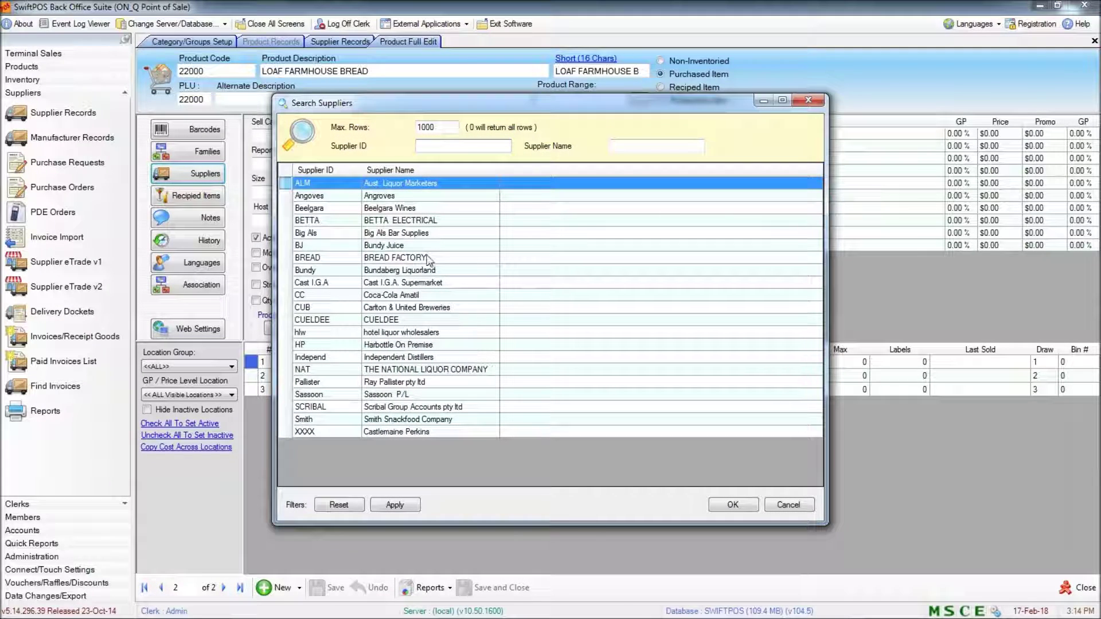
{"action": "left_click", "coordinate": [464, 259]}
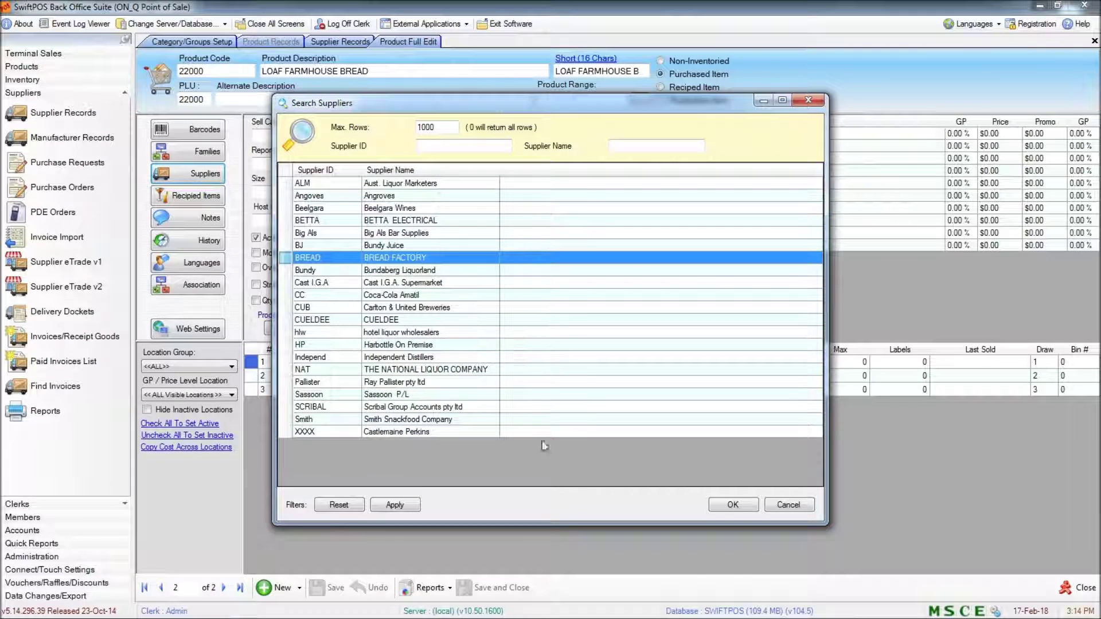
{"action": "left_click", "coordinate": [732, 506]}
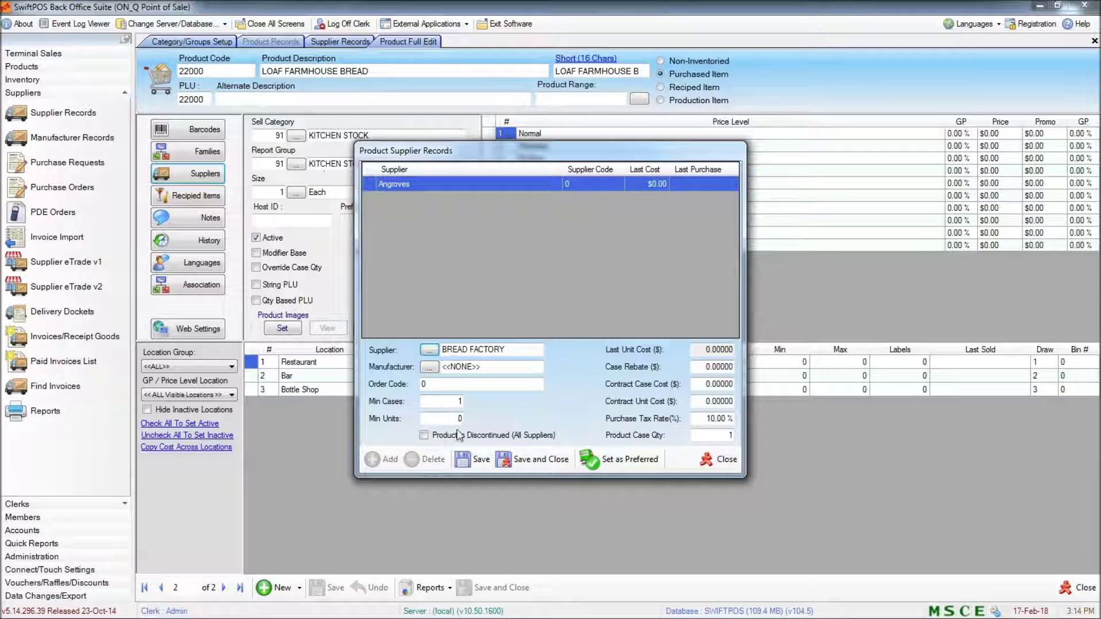
{"action": "left_click", "coordinate": [447, 383]}
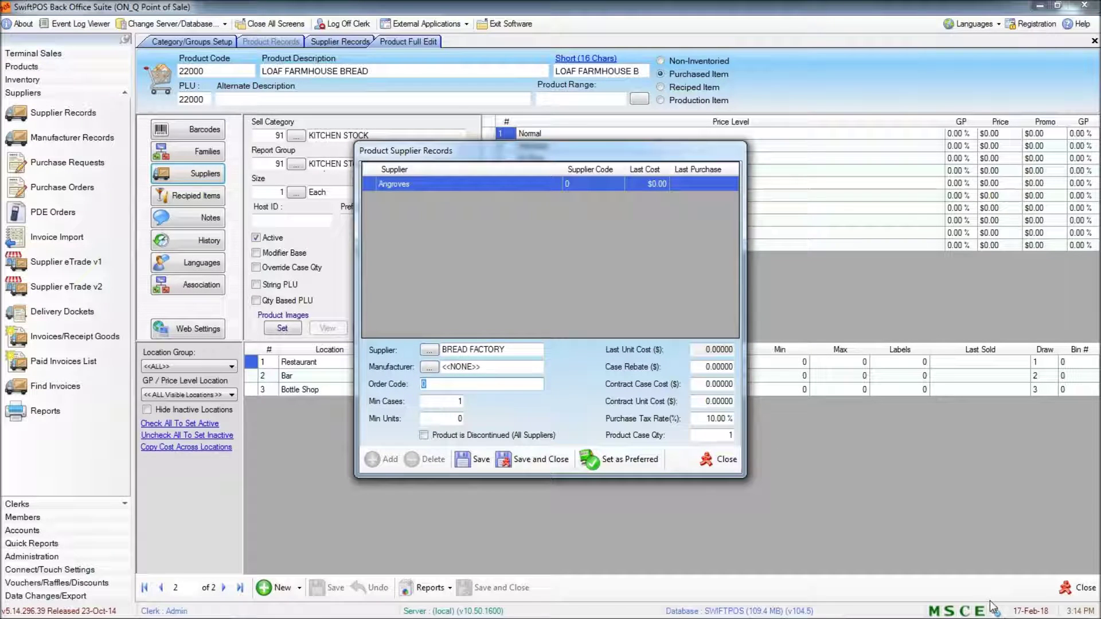
{"action": "type", "text": "BR"}
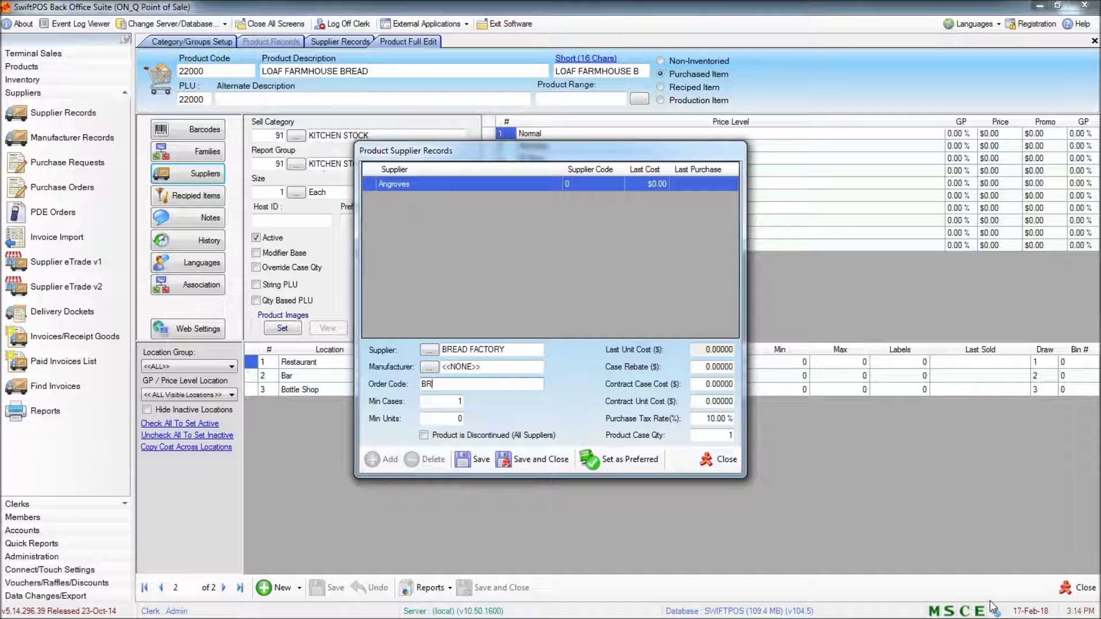
{"action": "type", "text": "123"}
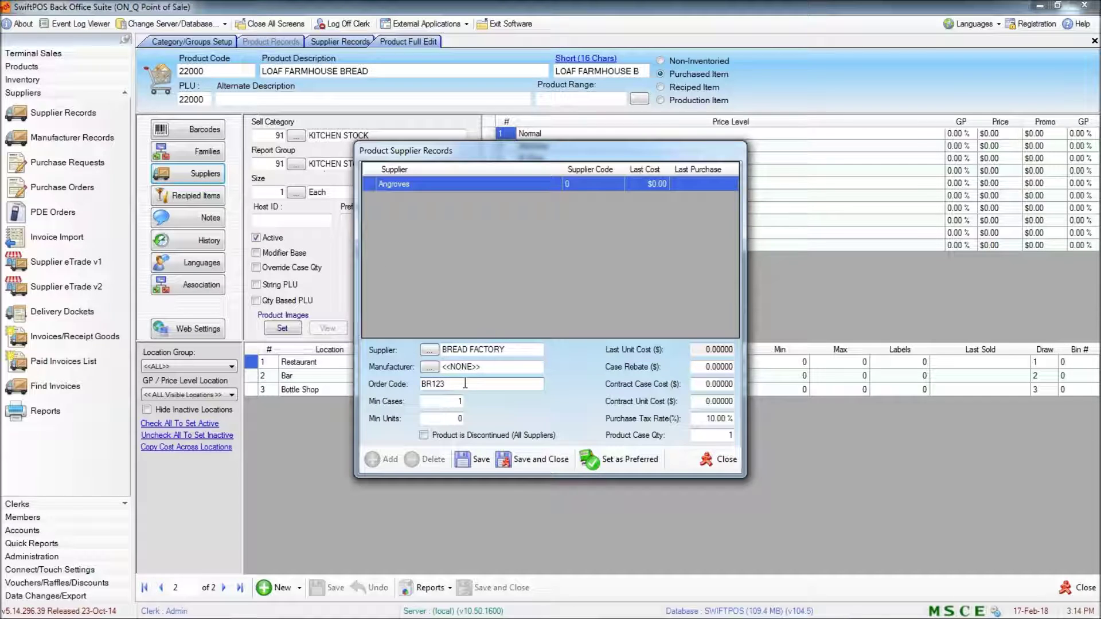
{"action": "left_click", "coordinate": [559, 466]}
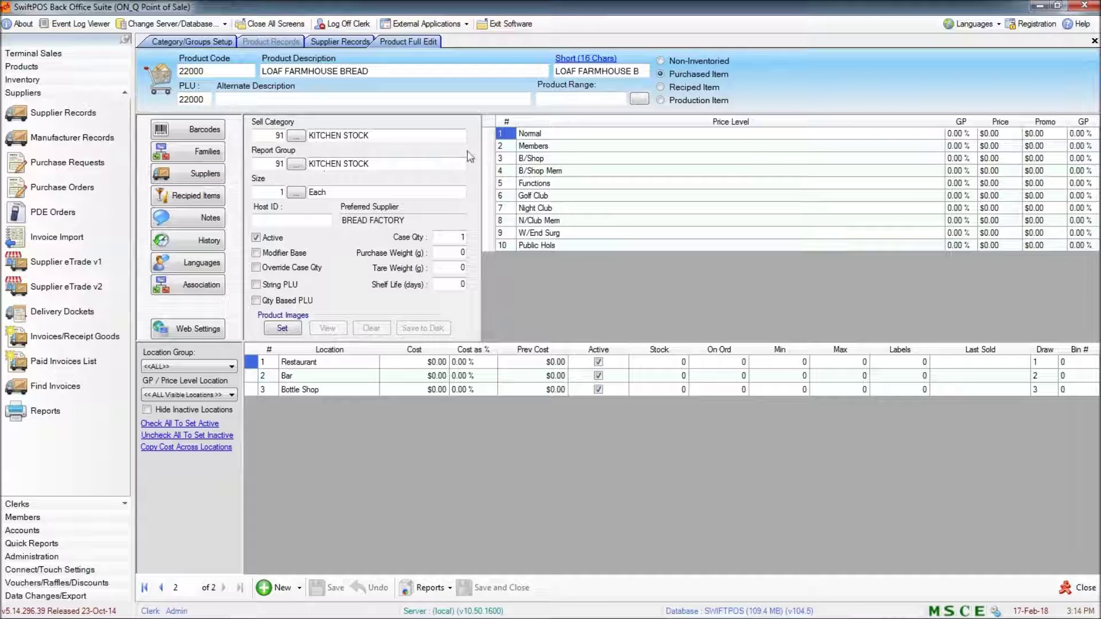
Check BREAD FACTORY's Current Supplier Products lists the bread, then close the supplier and bread records
{"action": "left_click", "coordinate": [340, 42]}
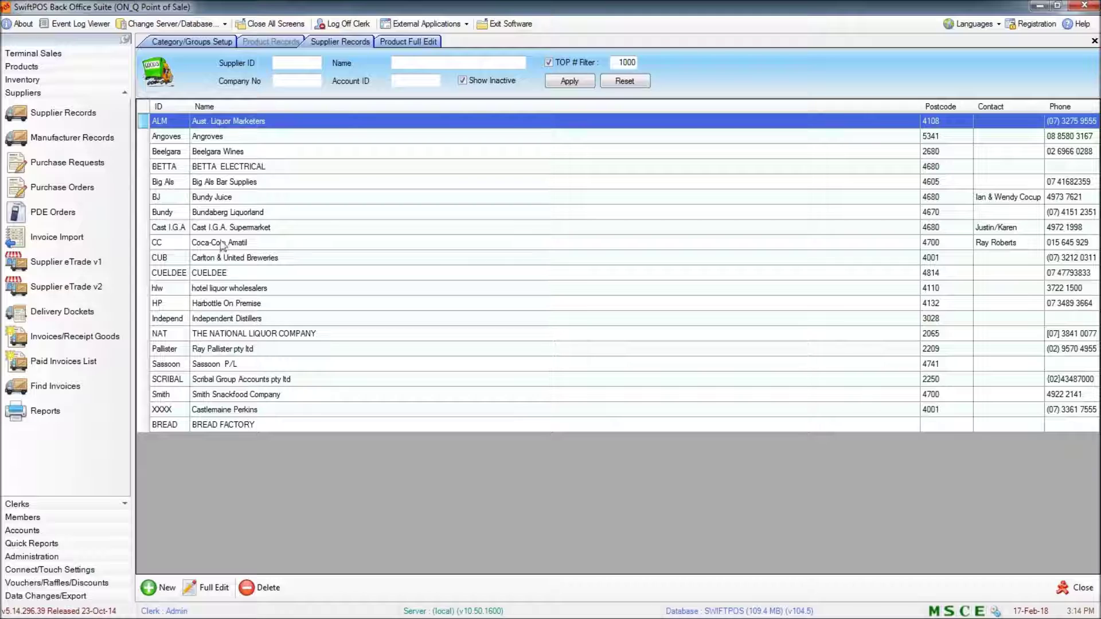
{"action": "left_click", "coordinate": [215, 428]}
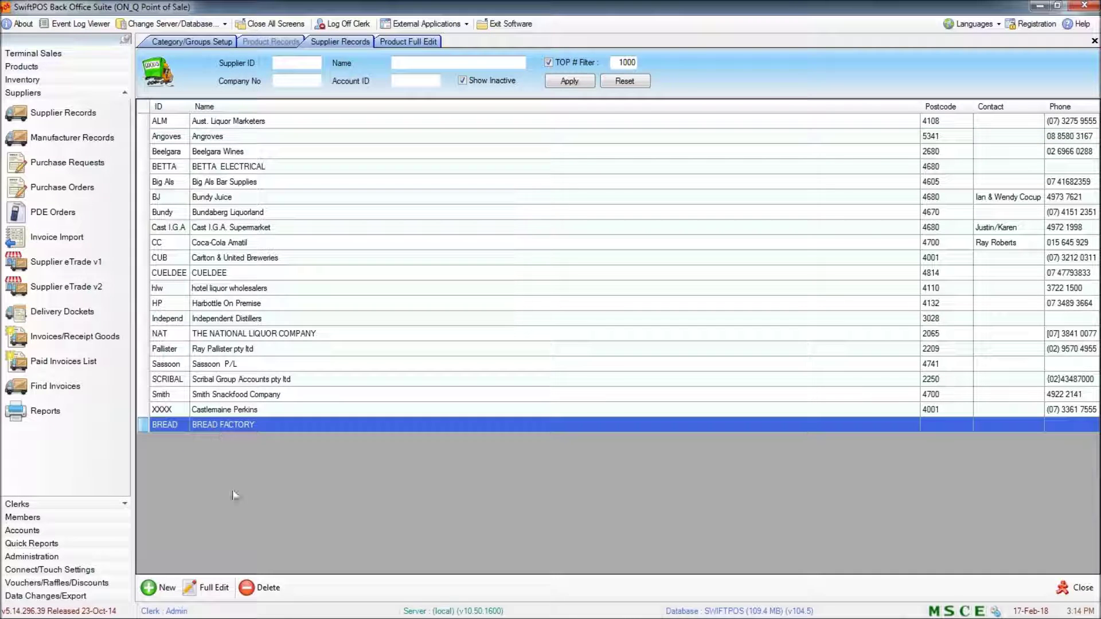
{"action": "left_click", "coordinate": [213, 587]}
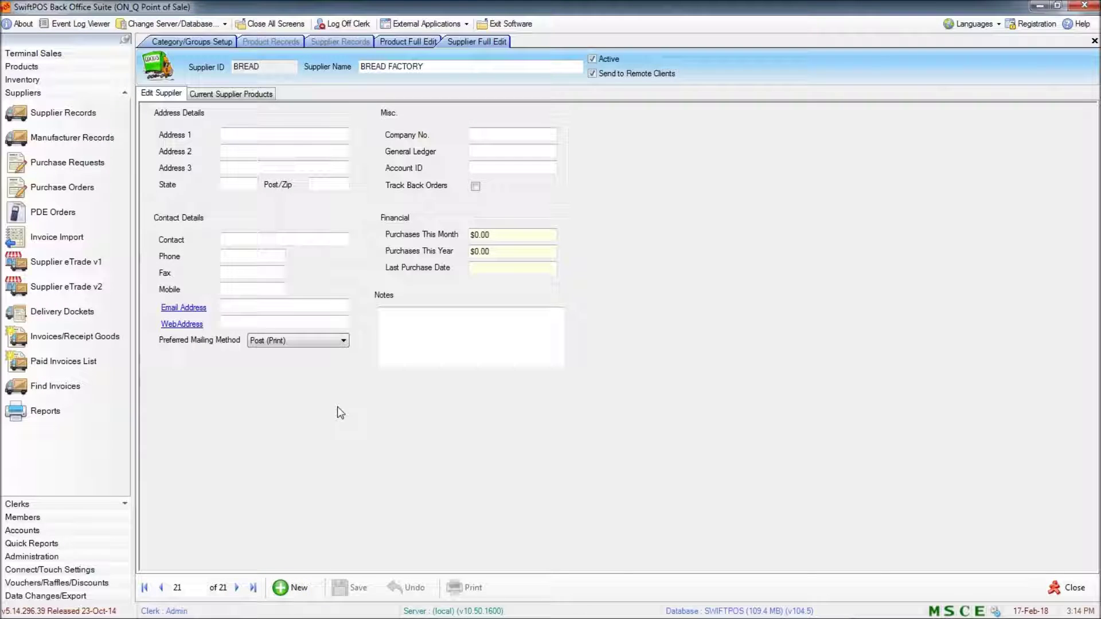
{"action": "left_click", "coordinate": [247, 95]}
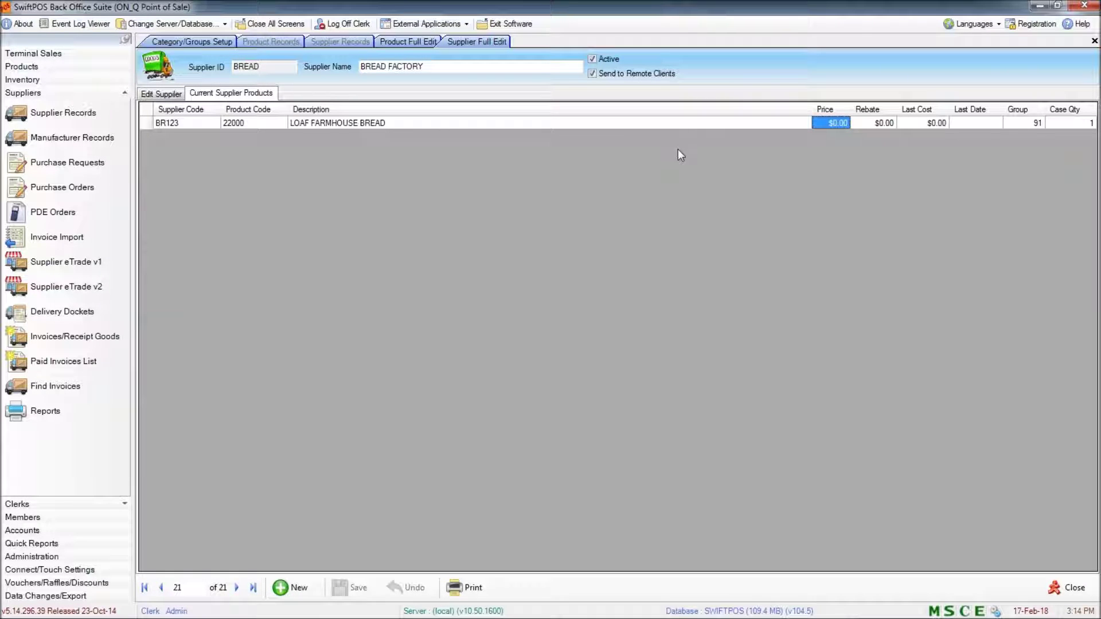
{"action": "left_click", "coordinate": [1057, 596]}
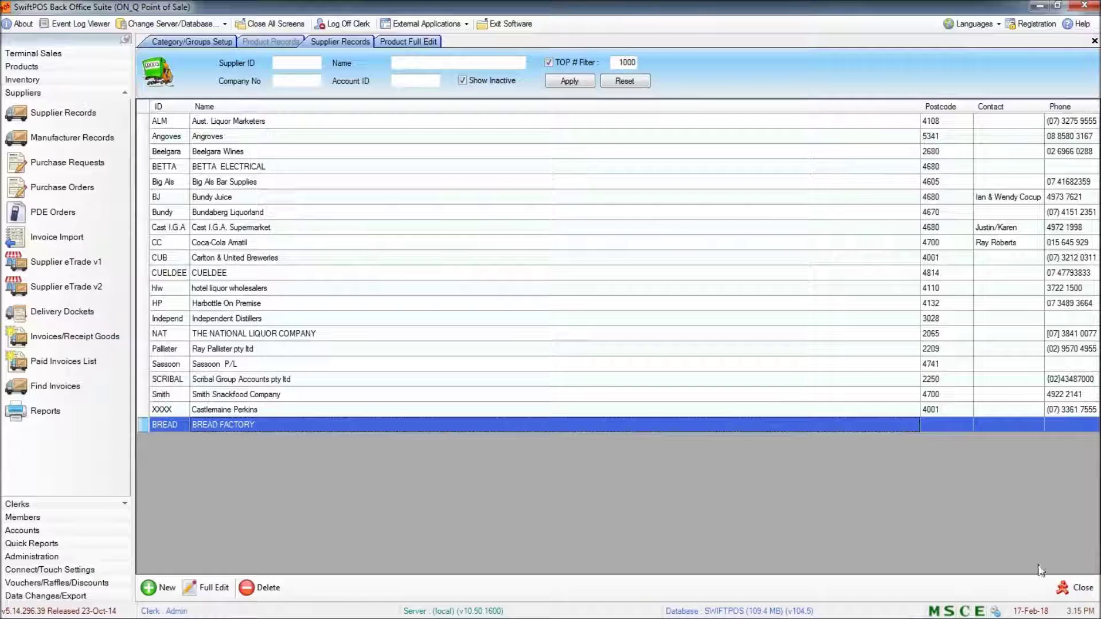
{"action": "left_click", "coordinate": [1082, 590]}
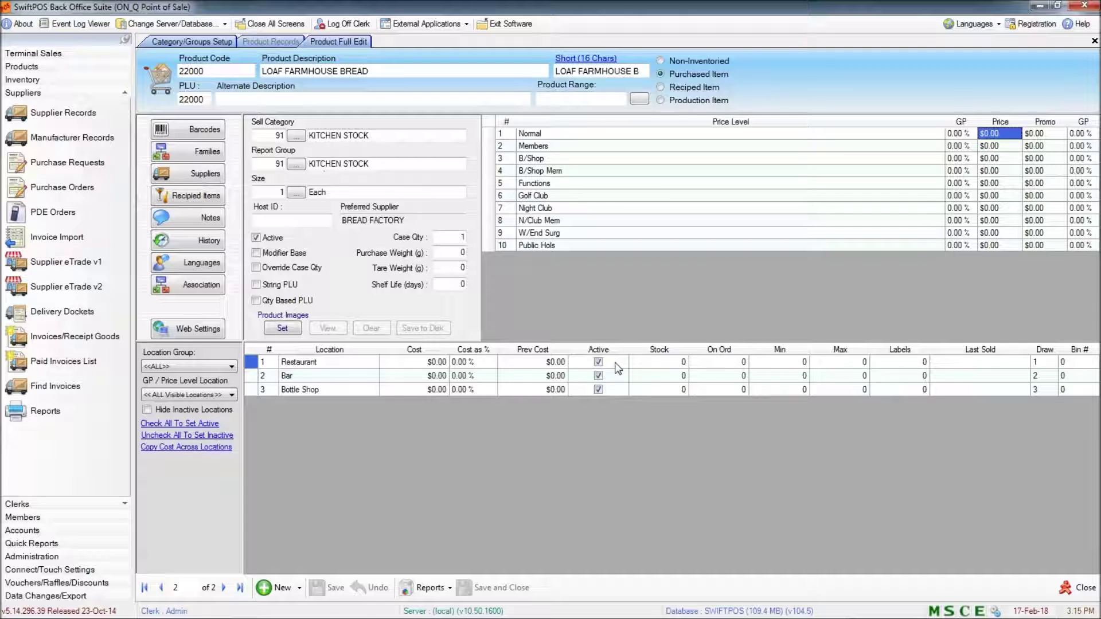
{"action": "left_click", "coordinate": [1075, 589]}
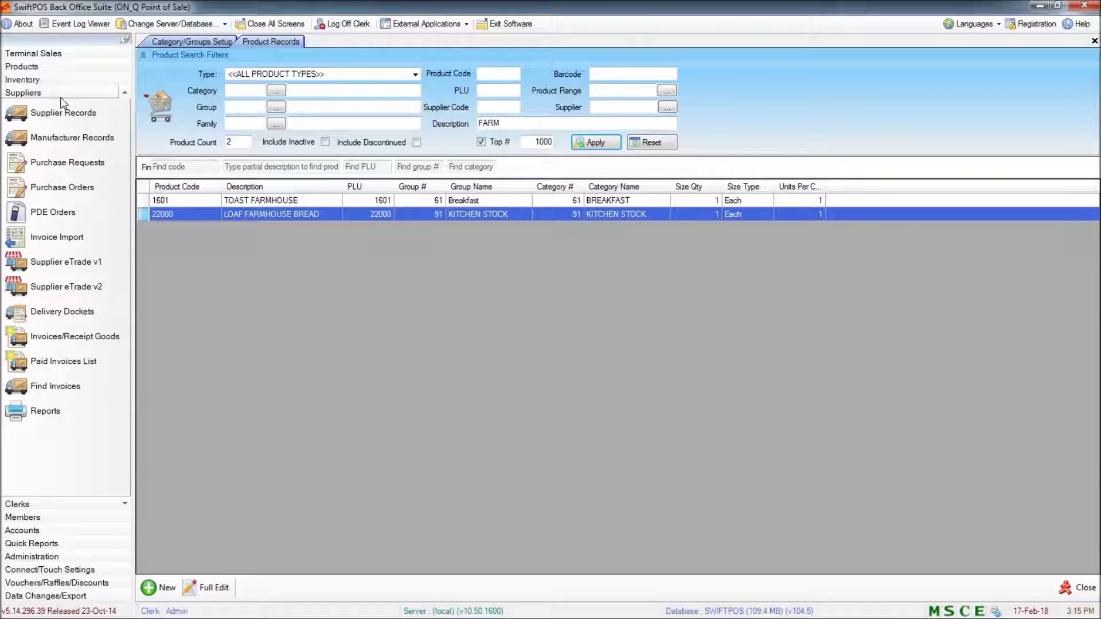
Start a new Invoices/Receipt Goods entry and bring up its supplier search
{"action": "left_click", "coordinate": [80, 346]}
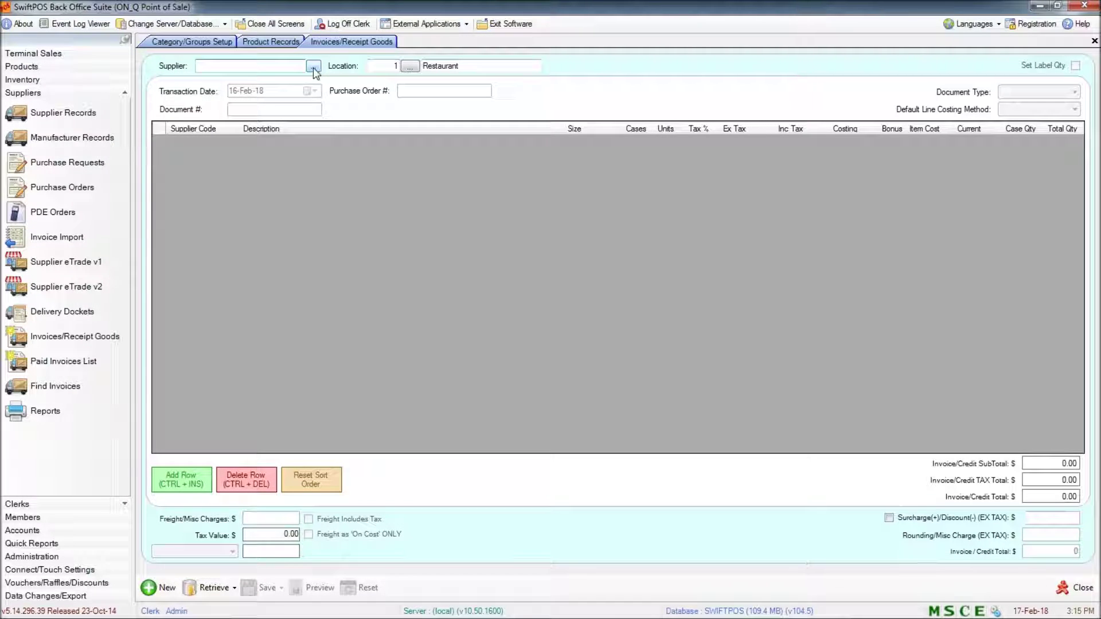
{"action": "left_click", "coordinate": [314, 68]}
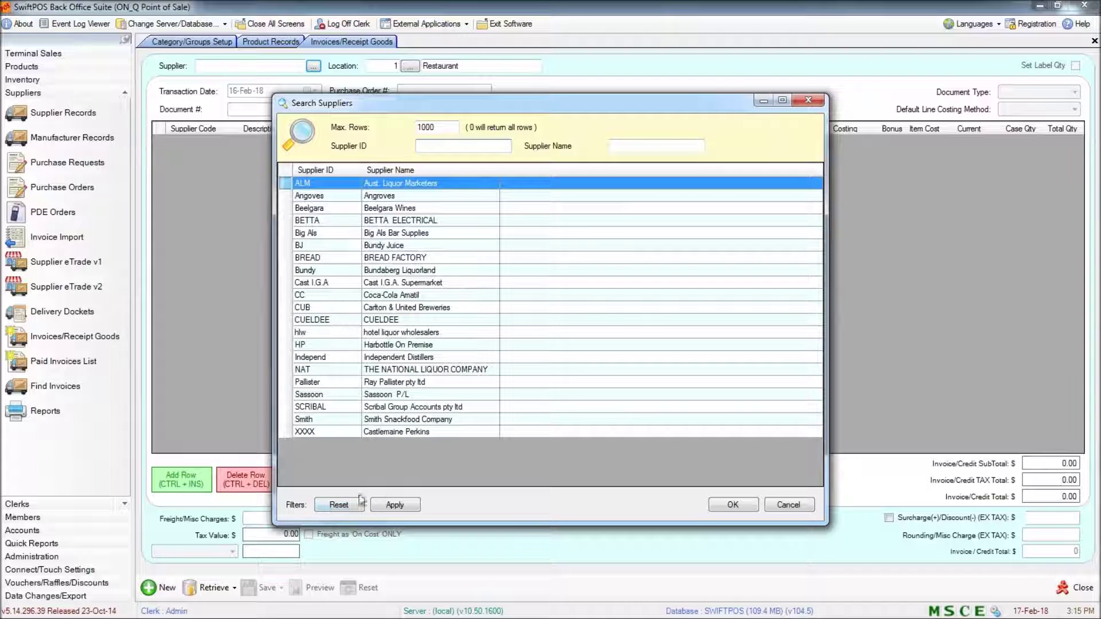
Set the invoice supplier to BREAD FACTORY and enter the supplier's invoice document number
{"action": "left_click", "coordinate": [399, 258]}
{"action": "left_click", "coordinate": [744, 506]}
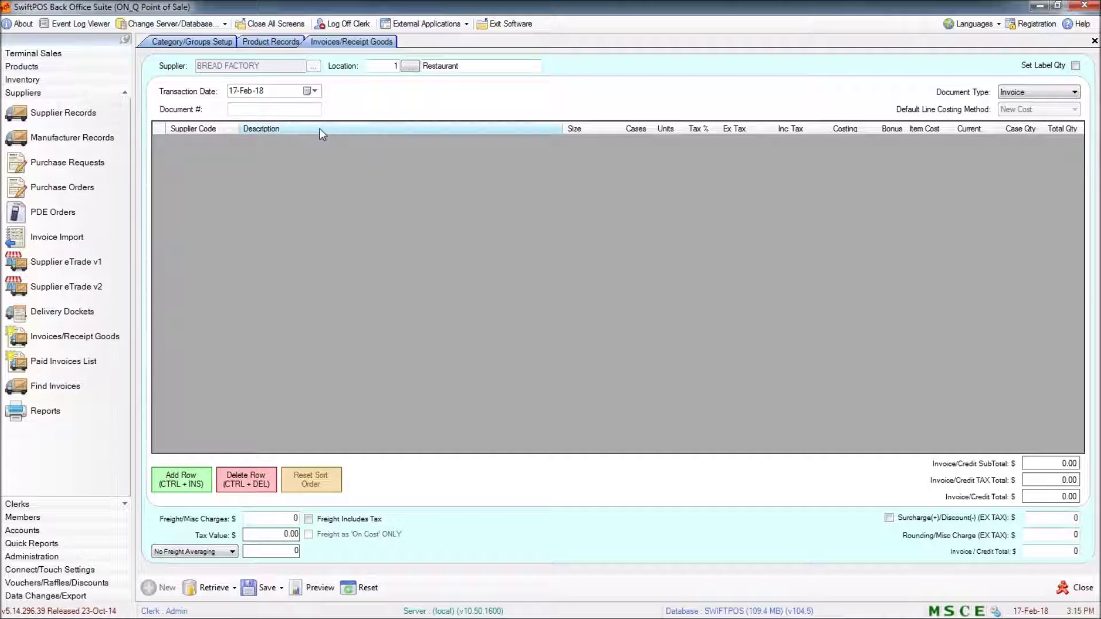
{"action": "left_click", "coordinate": [286, 109]}
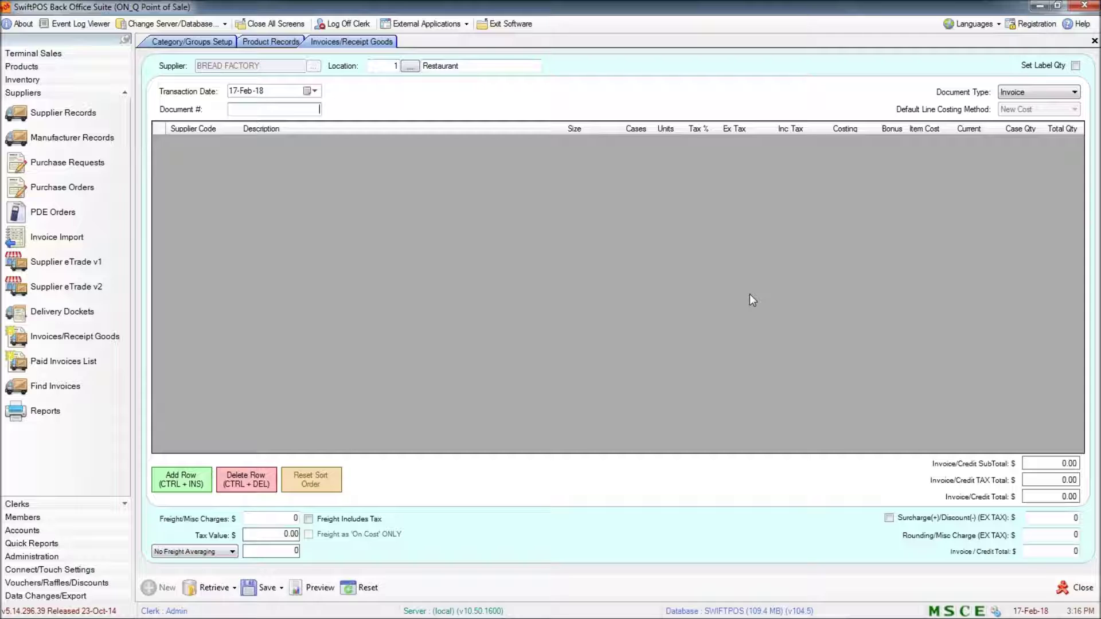
{"action": "type", "text": "R"}
{"action": "type", "text": "12345"}
Set the Document Type to Invoice, keeping New Cost as the default line costing method
{"action": "left_click", "coordinate": [1056, 93]}
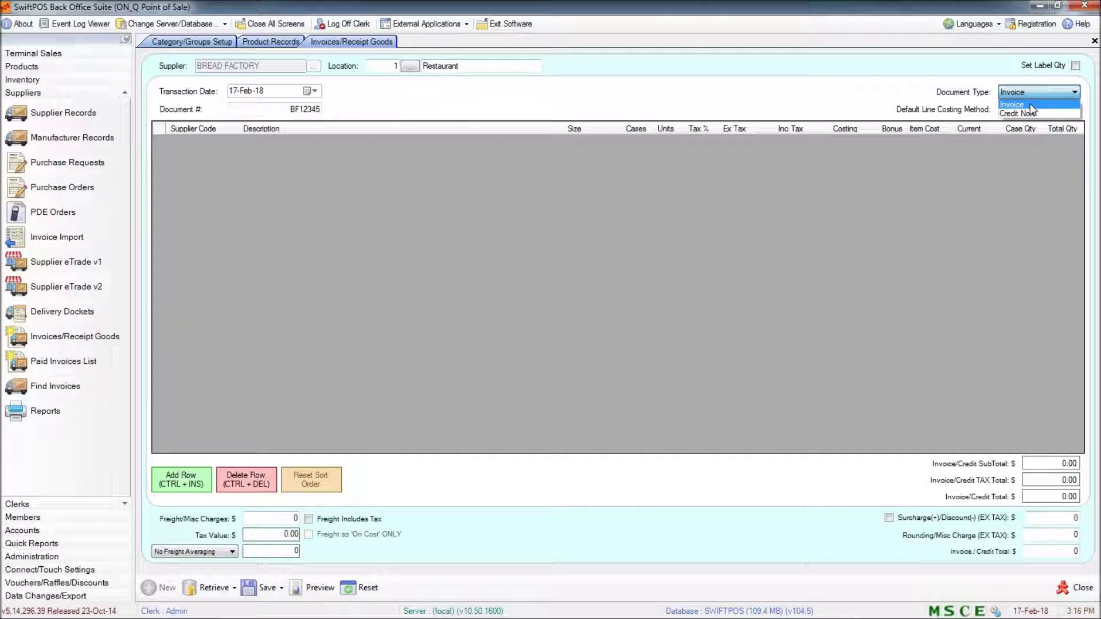
{"action": "left_click", "coordinate": [1047, 105]}
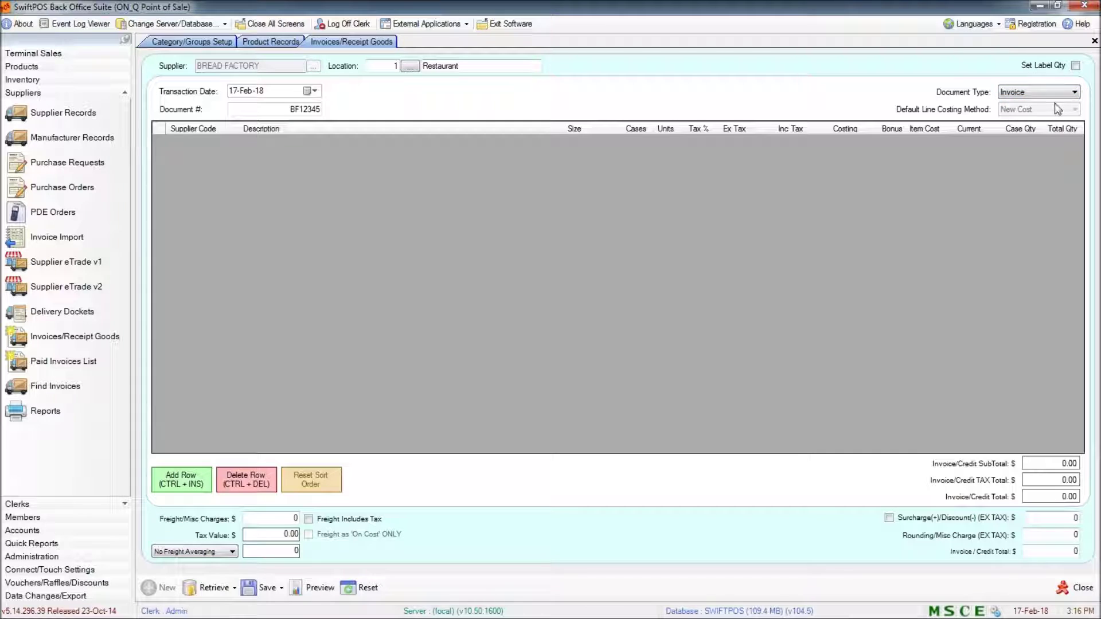
{"action": "left_click", "coordinate": [1038, 96]}
{"action": "left_click", "coordinate": [1038, 94]}
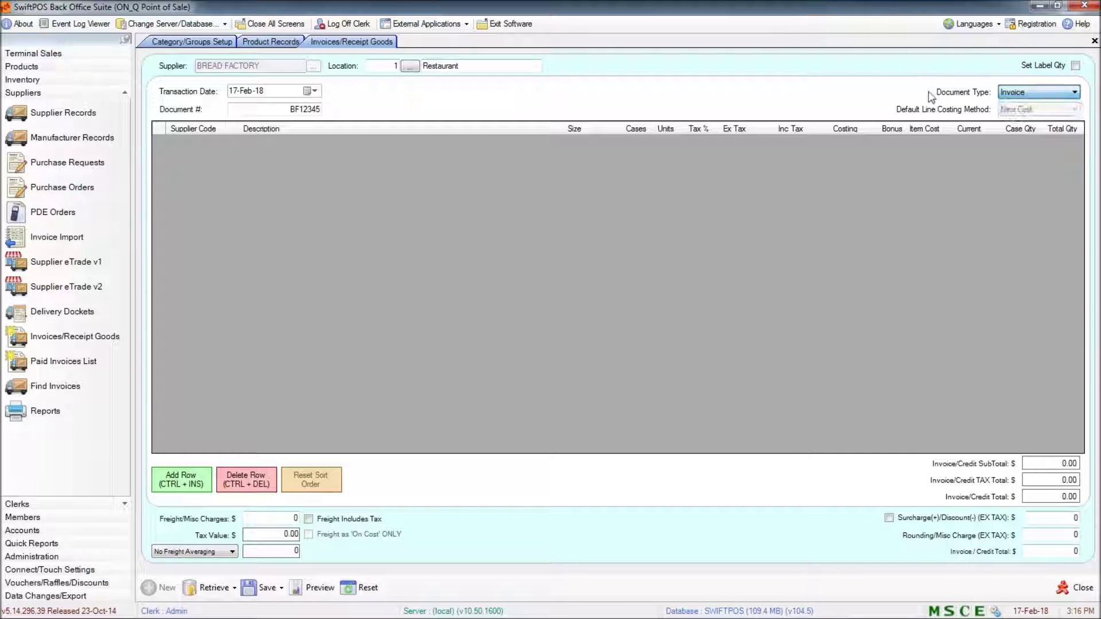
{"action": "left_click", "coordinate": [1039, 92]}
{"action": "left_click", "coordinate": [1039, 90]}
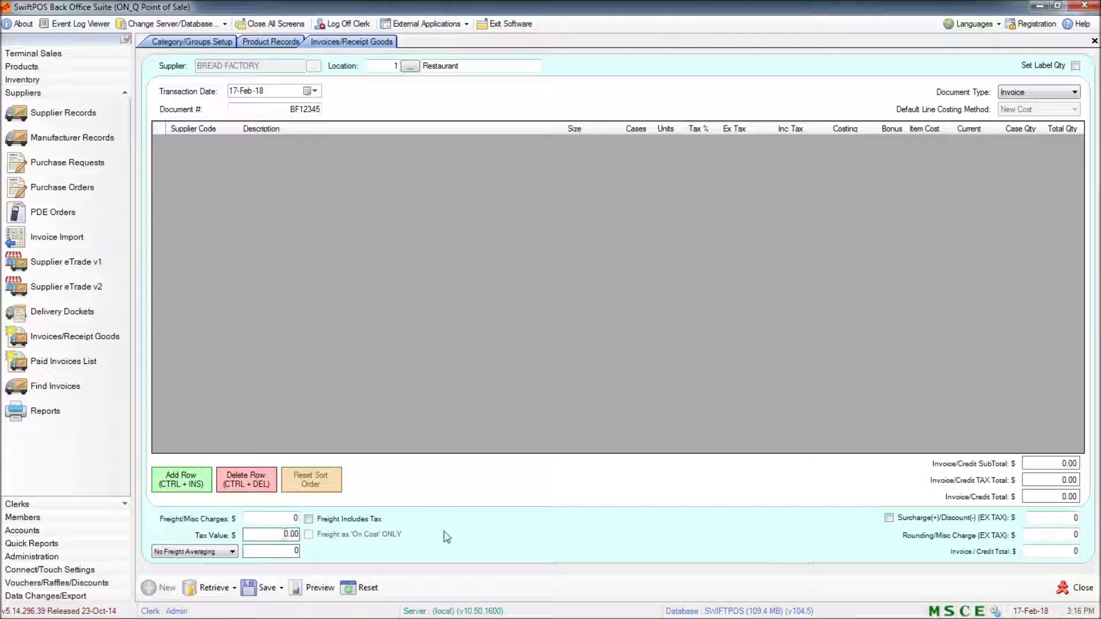
Add an invoice line for BR123 LOAF FARMHOUSE BREAD from the supplier's products
{"action": "left_click", "coordinate": [191, 485]}
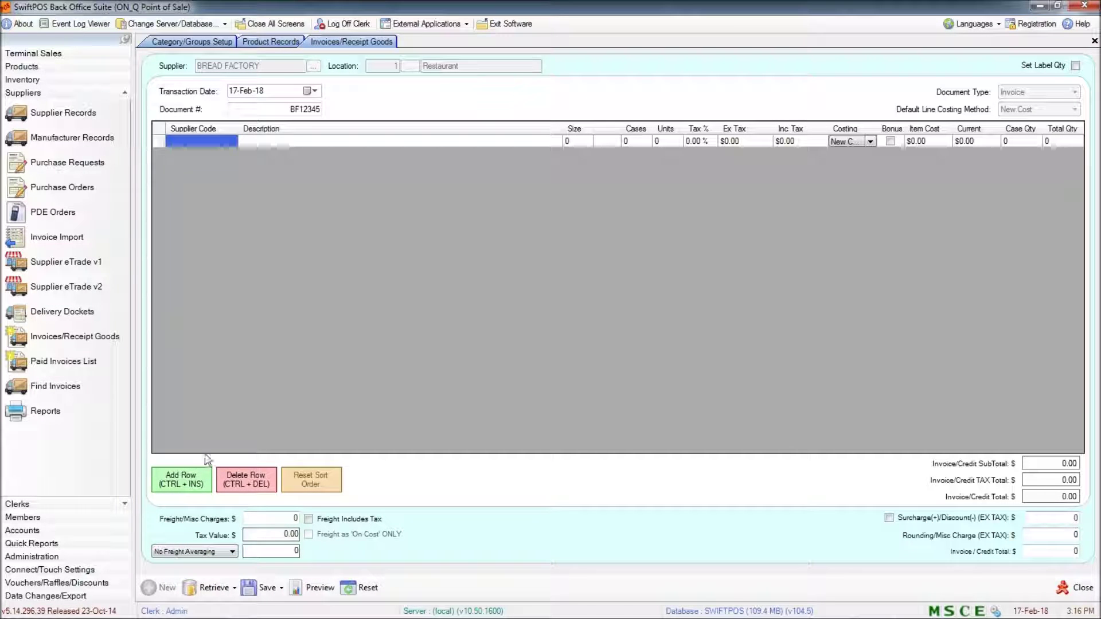
{"action": "key", "text": "Return"}
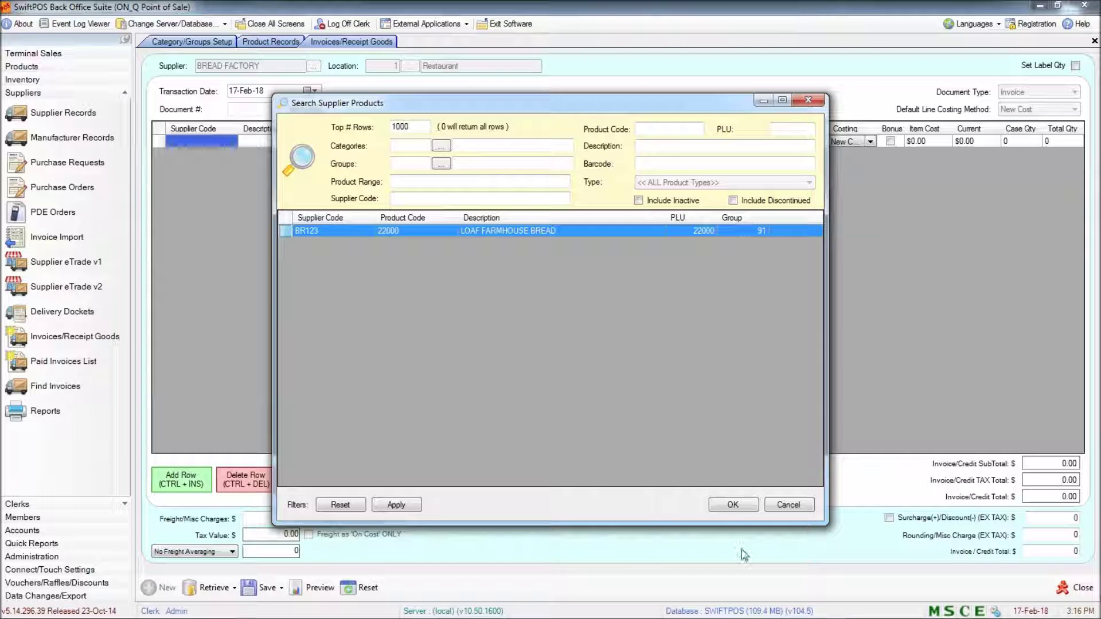
{"action": "left_click", "coordinate": [733, 505]}
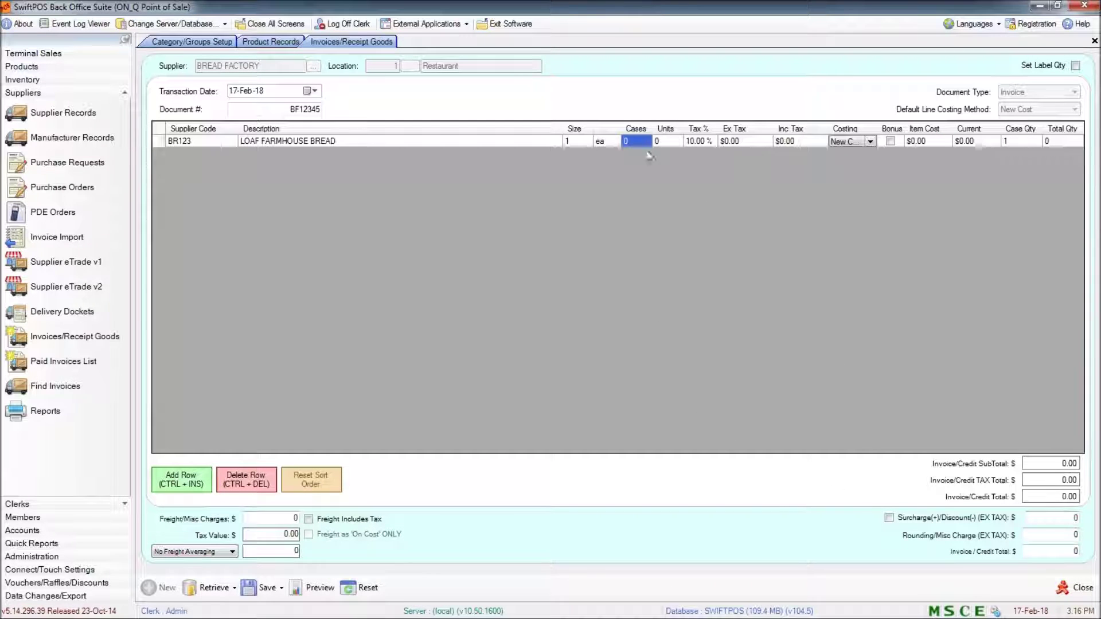
{"action": "key", "text": "Tab"}
Enter 24 units at $35.00 inc tax, accept the cost warning, and delete the blank row
{"action": "type", "text": "24"}
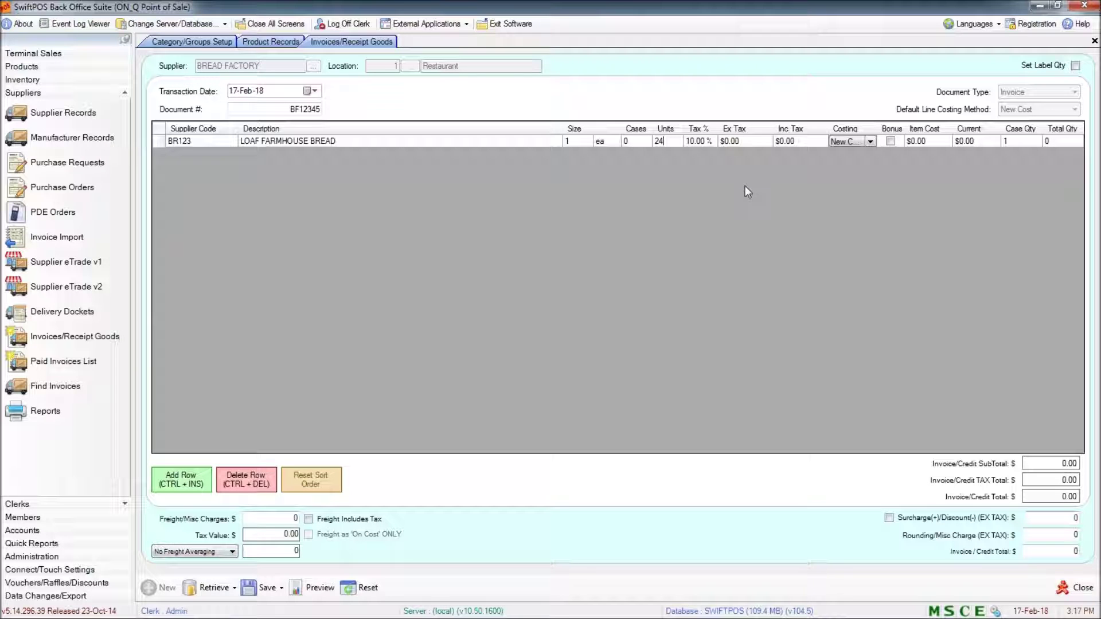
{"action": "left_click", "coordinate": [790, 140]}
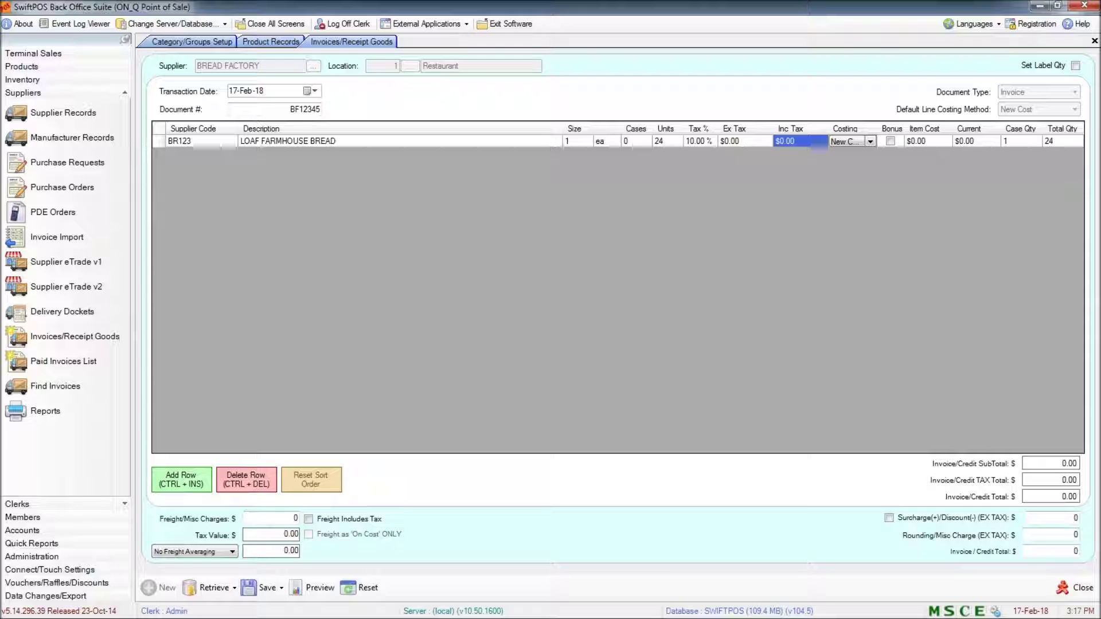
{"action": "type", "text": "35."}
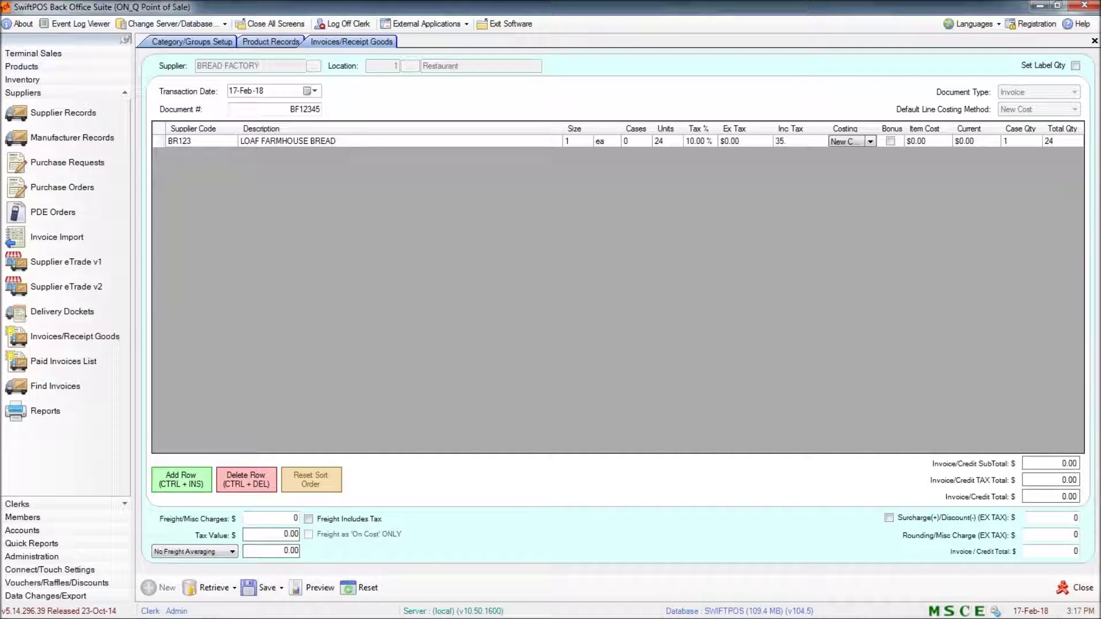
{"action": "key", "text": "Tab"}
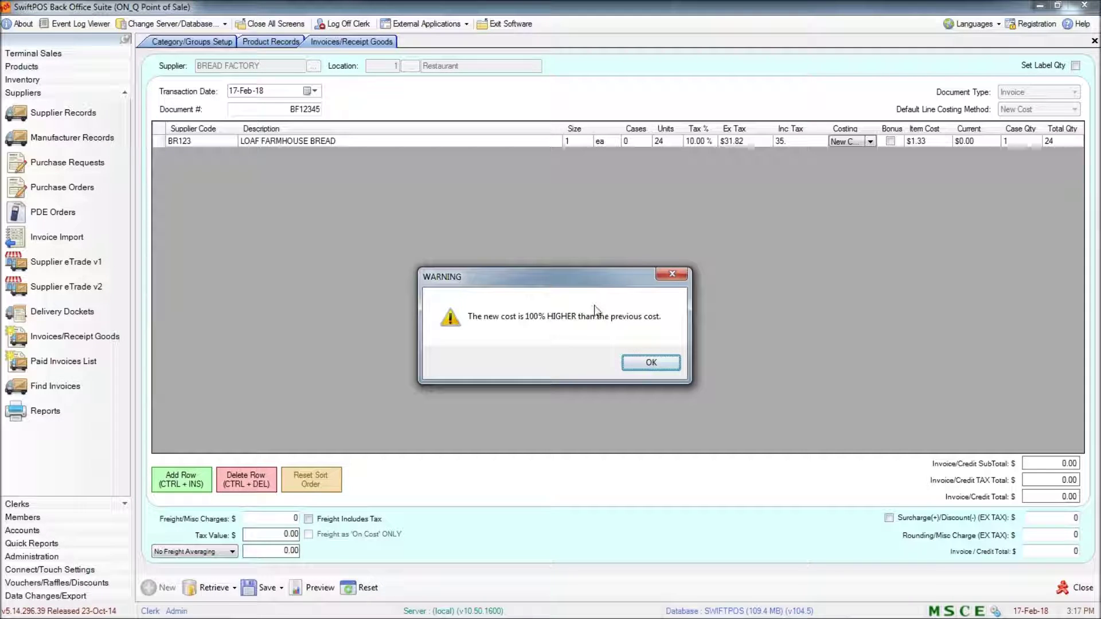
{"action": "left_click", "coordinate": [656, 365]}
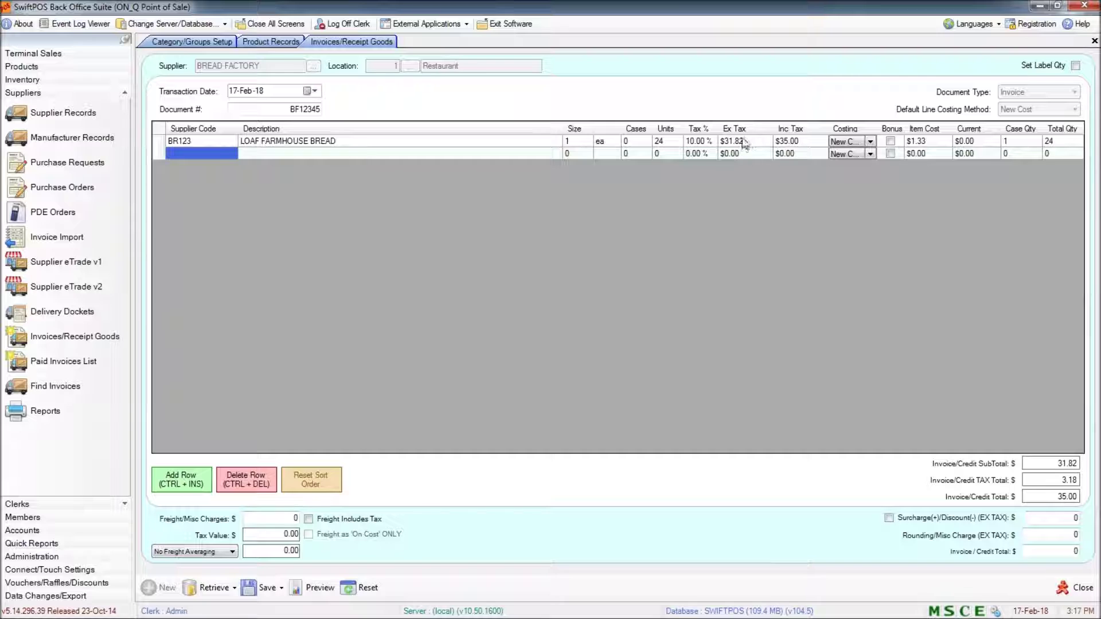
{"action": "key", "text": "ctrl+Delete"}
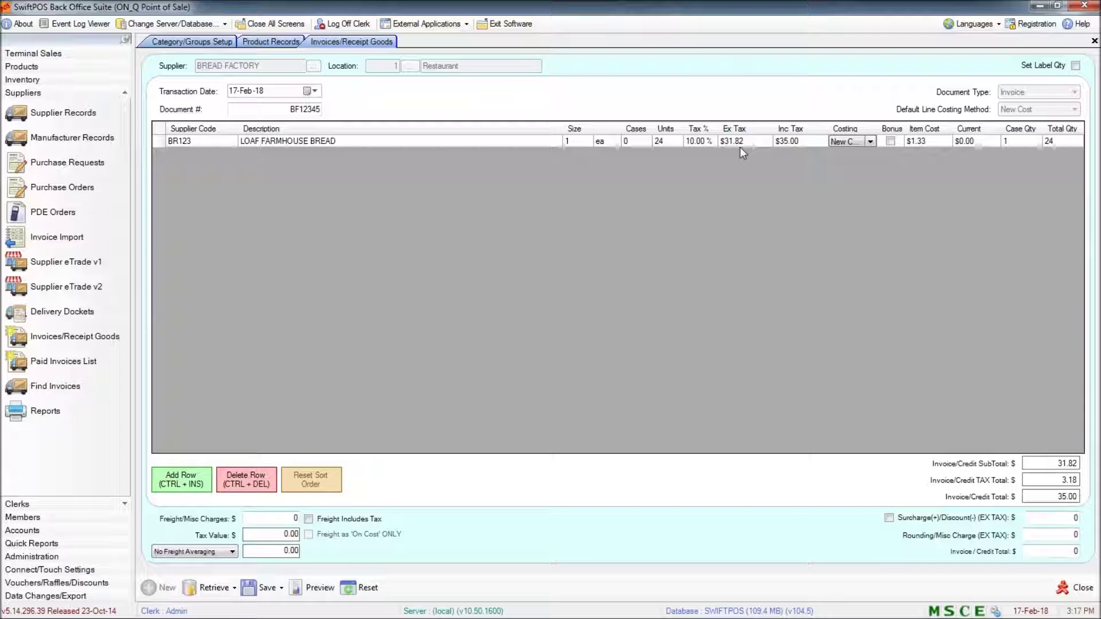
{"action": "left_click", "coordinate": [794, 141]}
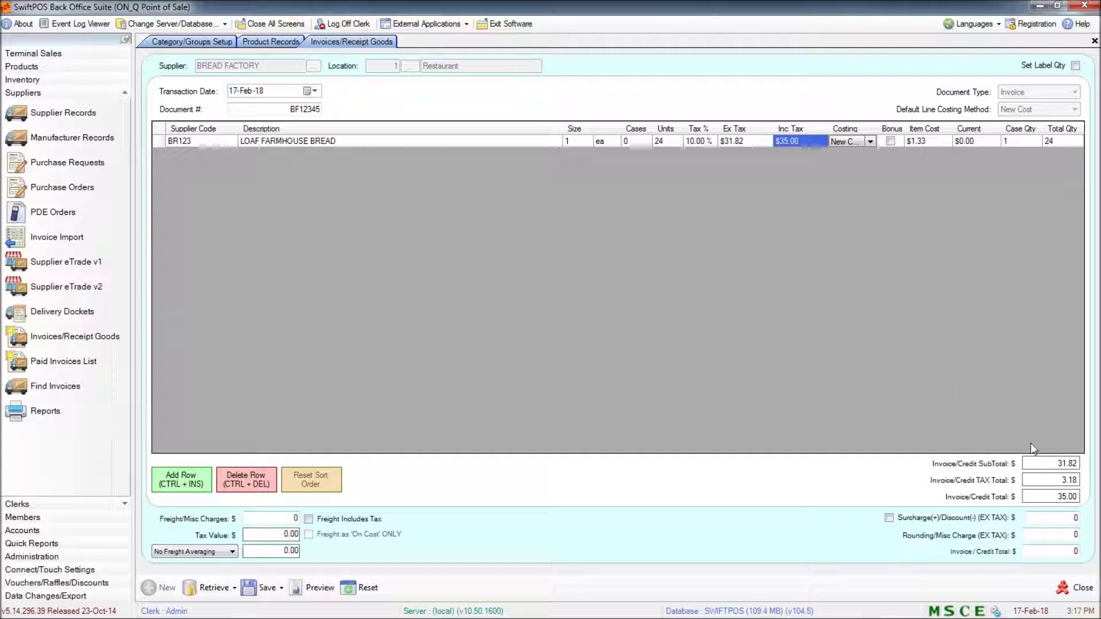
{"action": "left_click", "coordinate": [864, 141]}
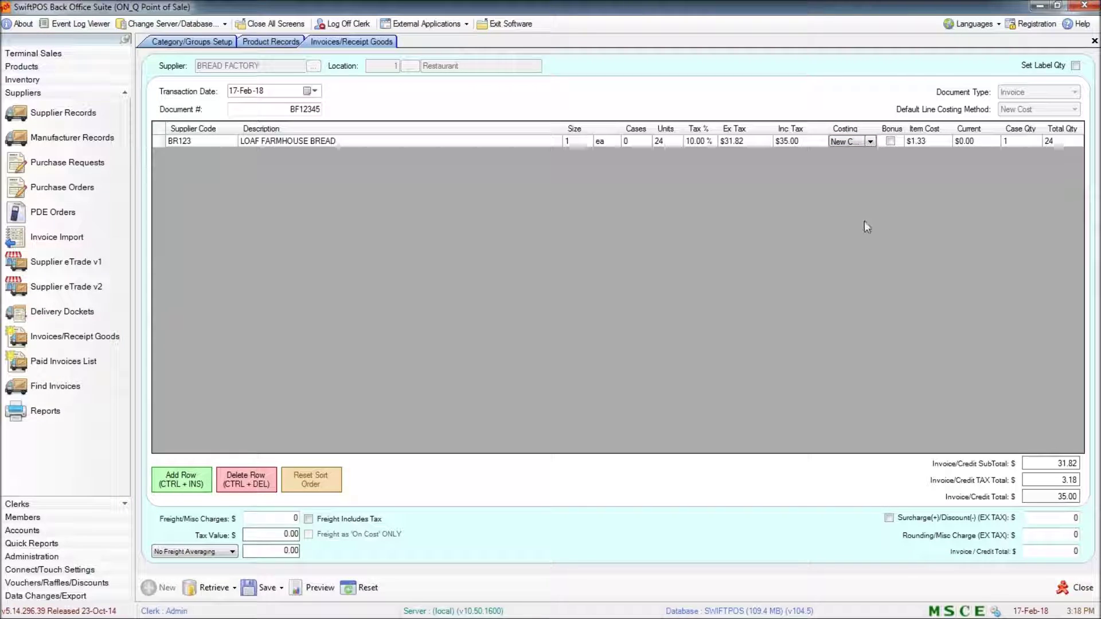
{"action": "left_click", "coordinate": [934, 142]}
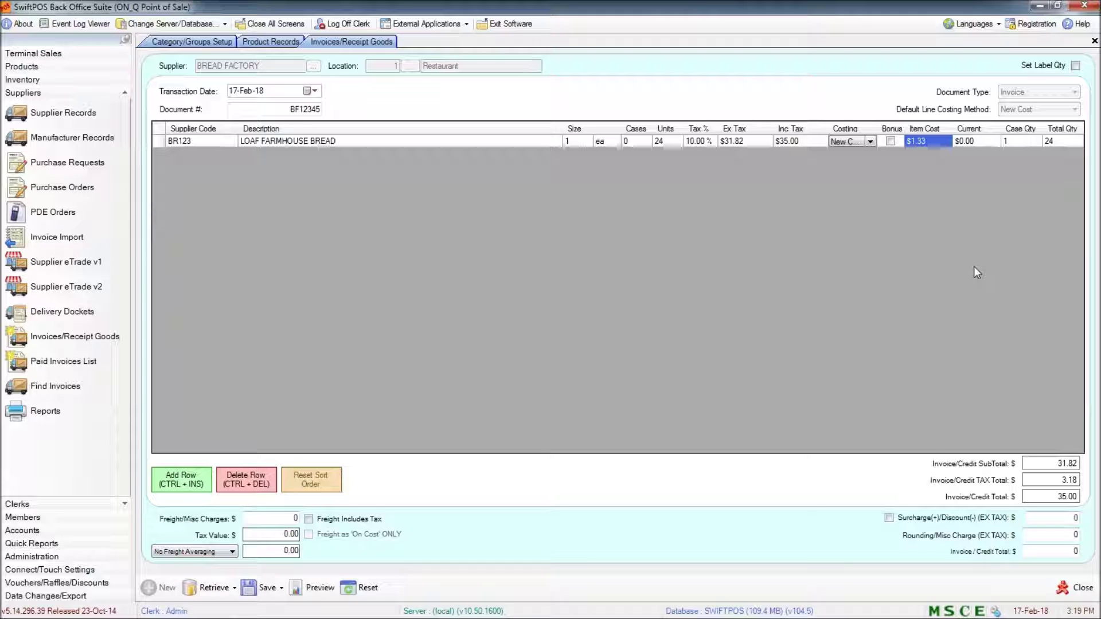
{"action": "key", "text": "Tab"}
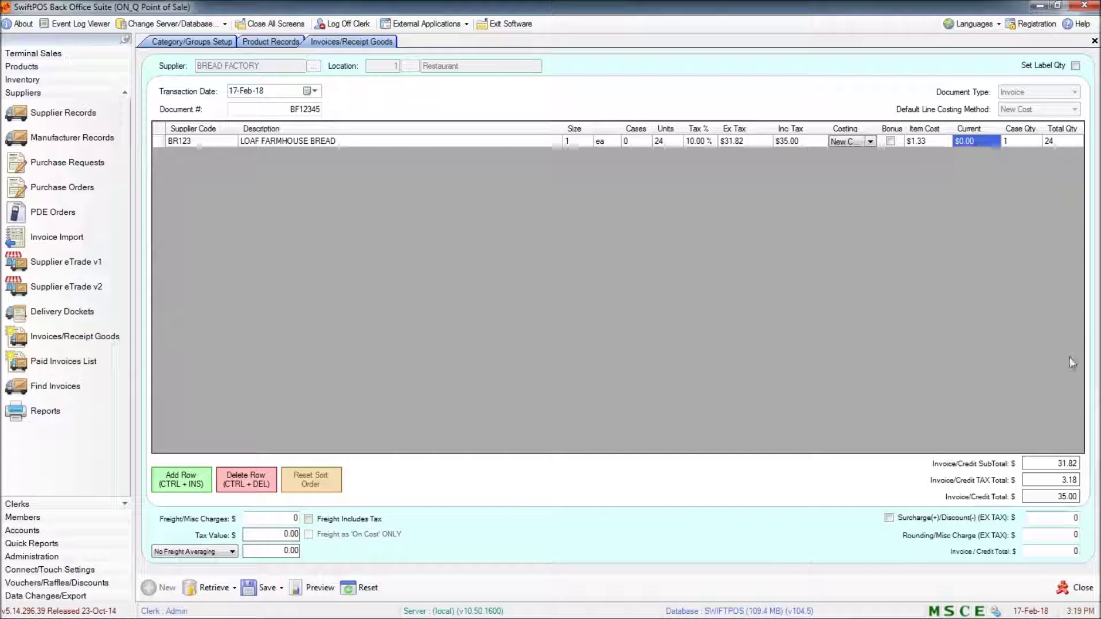
{"action": "left_click", "coordinate": [1060, 143]}
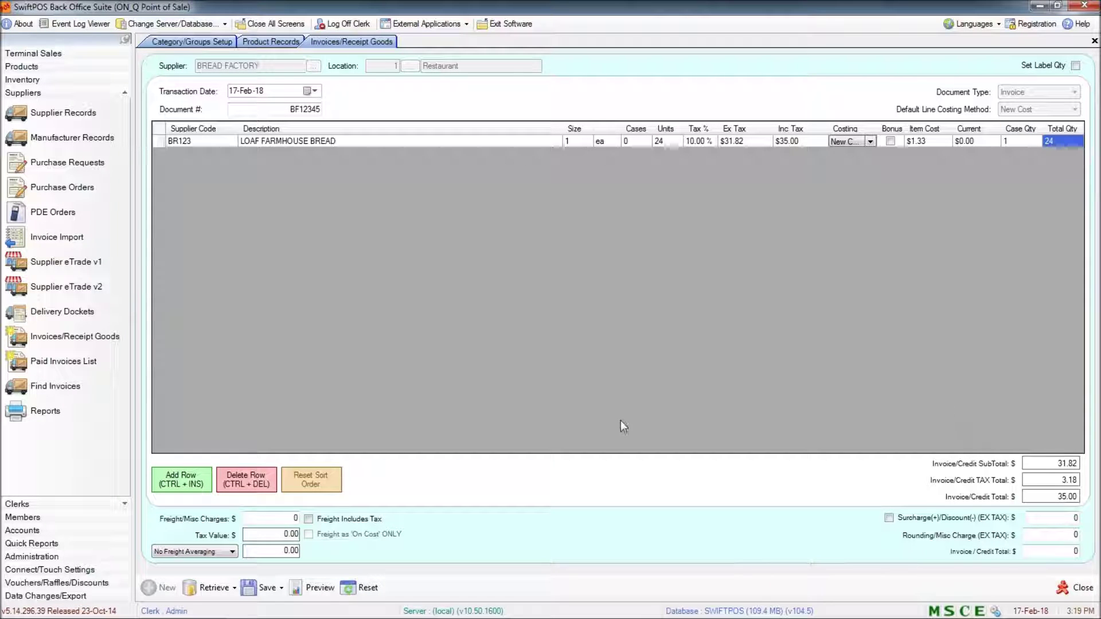
{"action": "left_click", "coordinate": [181, 485]}
Add a second LOAF FARMHOUSE BREAD line with 6 units
{"action": "double_click", "coordinate": [225, 157]}
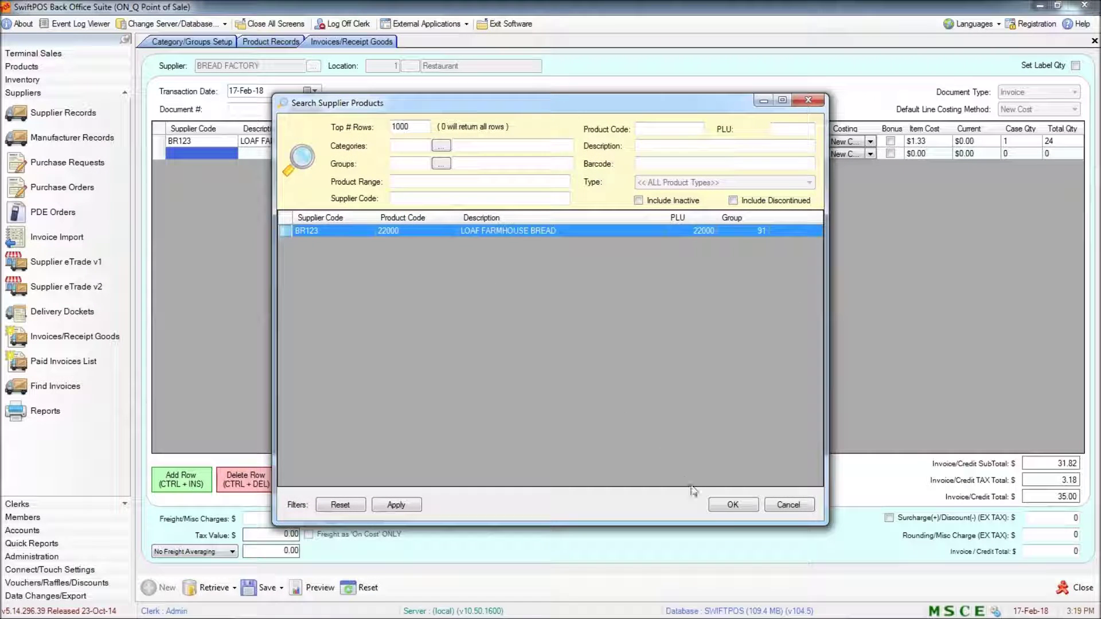
{"action": "left_click", "coordinate": [734, 505]}
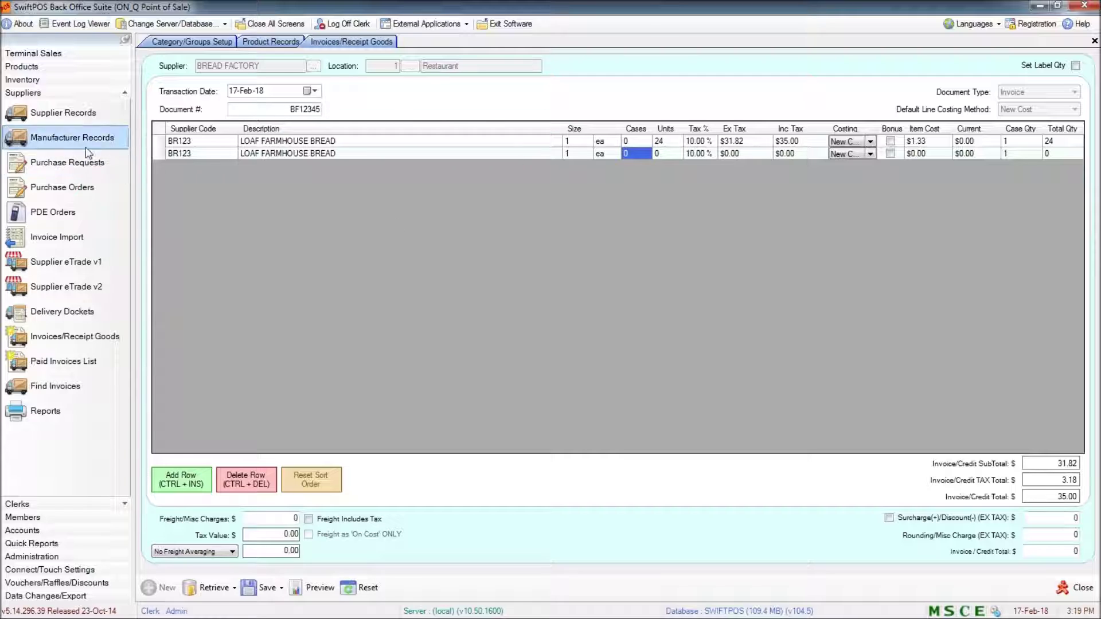
{"action": "left_click", "coordinate": [657, 154]}
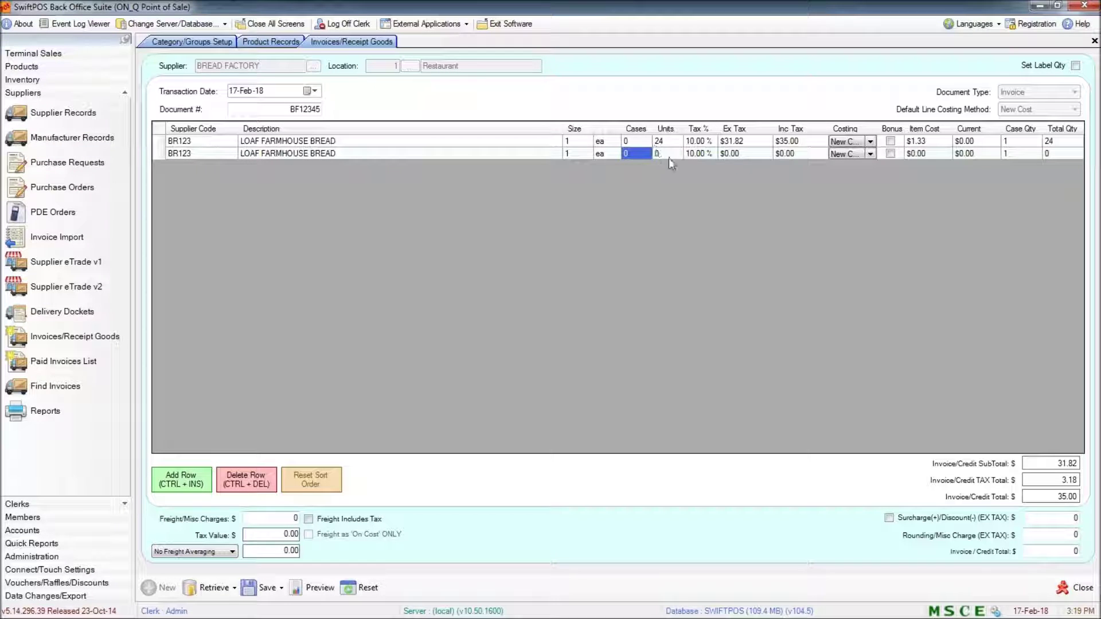
{"action": "type", "text": "6"}
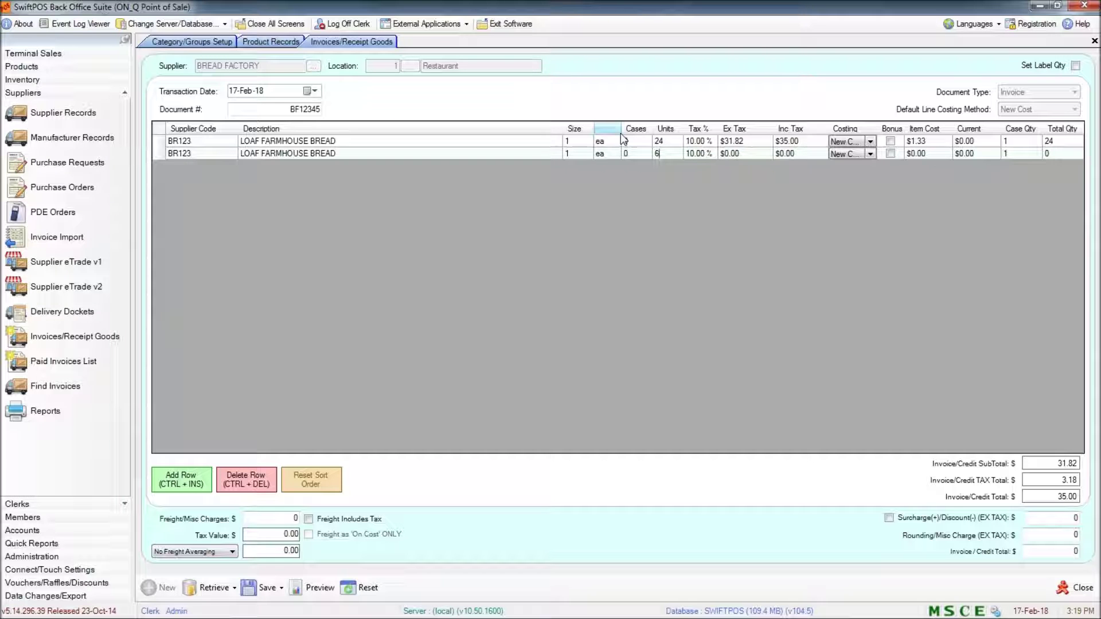
{"action": "key", "text": "Tab"}
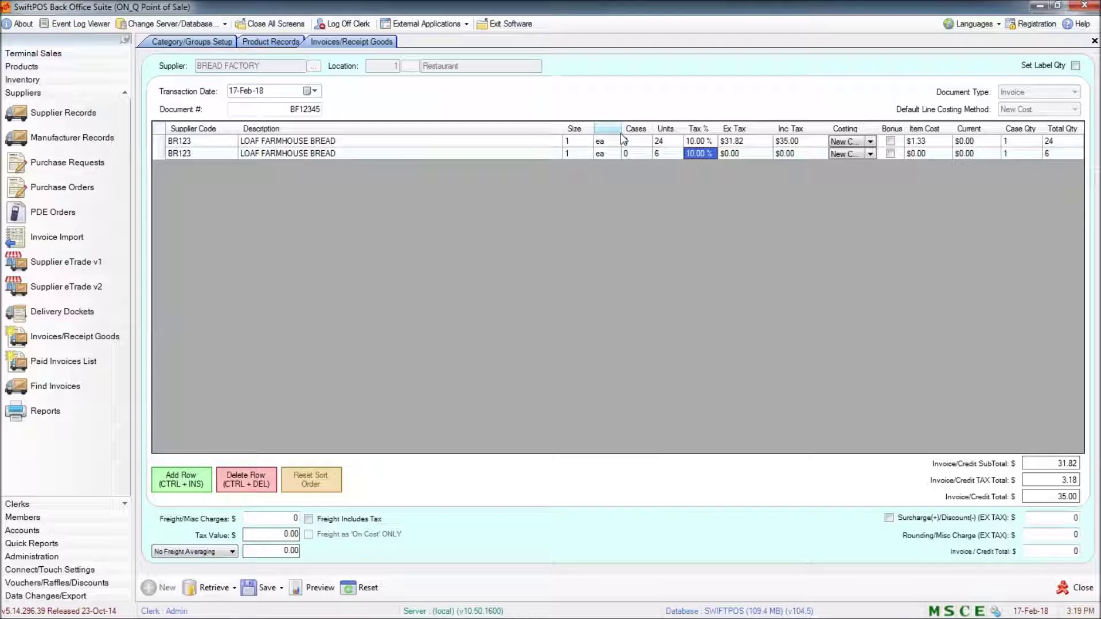
Set the second line's item cost to $1.33 and accept the higher-cost warning
{"action": "left_click", "coordinate": [816, 153]}
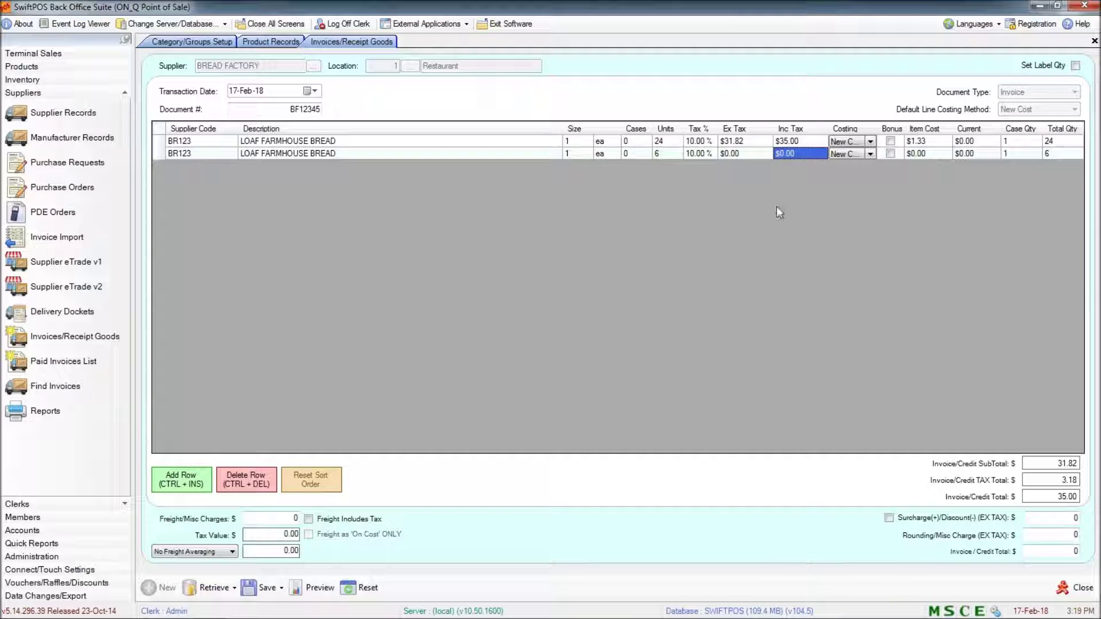
{"action": "left_click", "coordinate": [928, 154]}
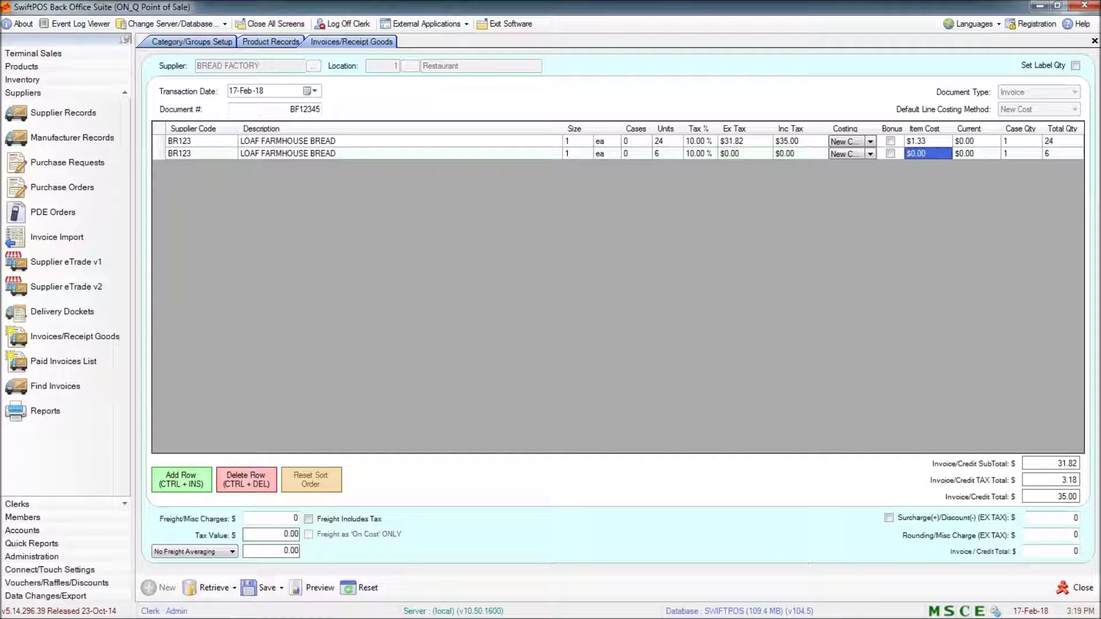
{"action": "type", "text": "1.33"}
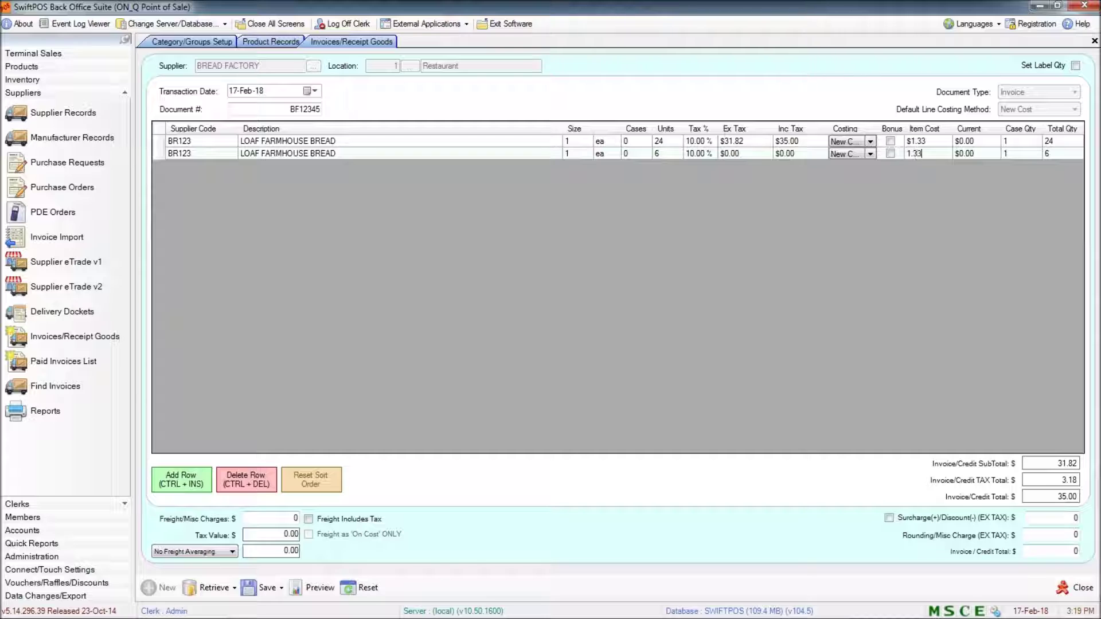
{"action": "key", "text": "Return"}
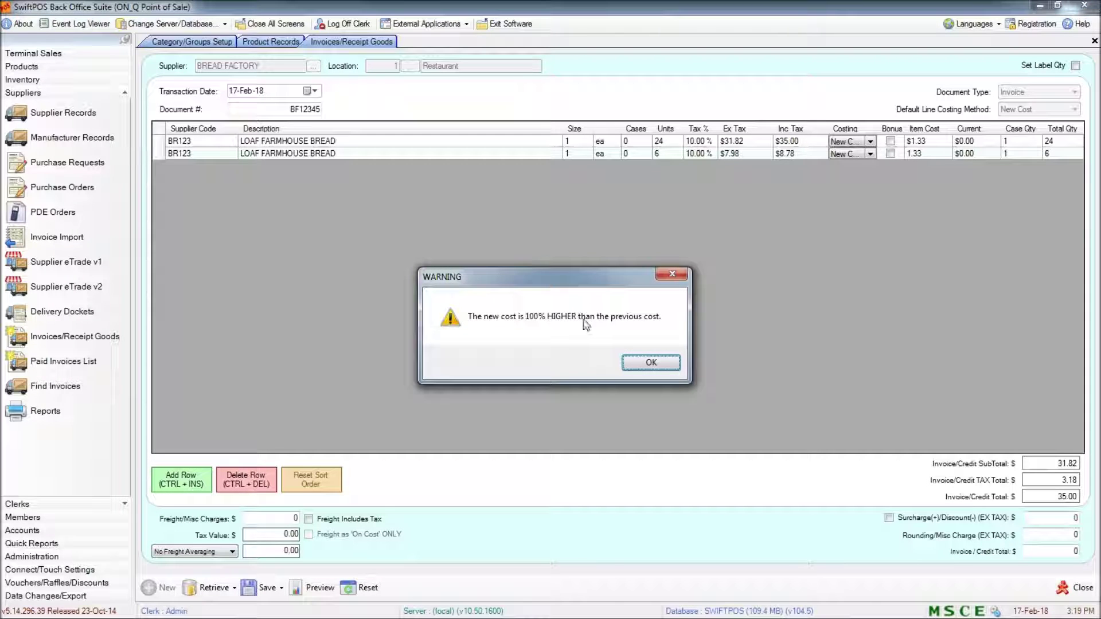
{"action": "left_click", "coordinate": [660, 363]}
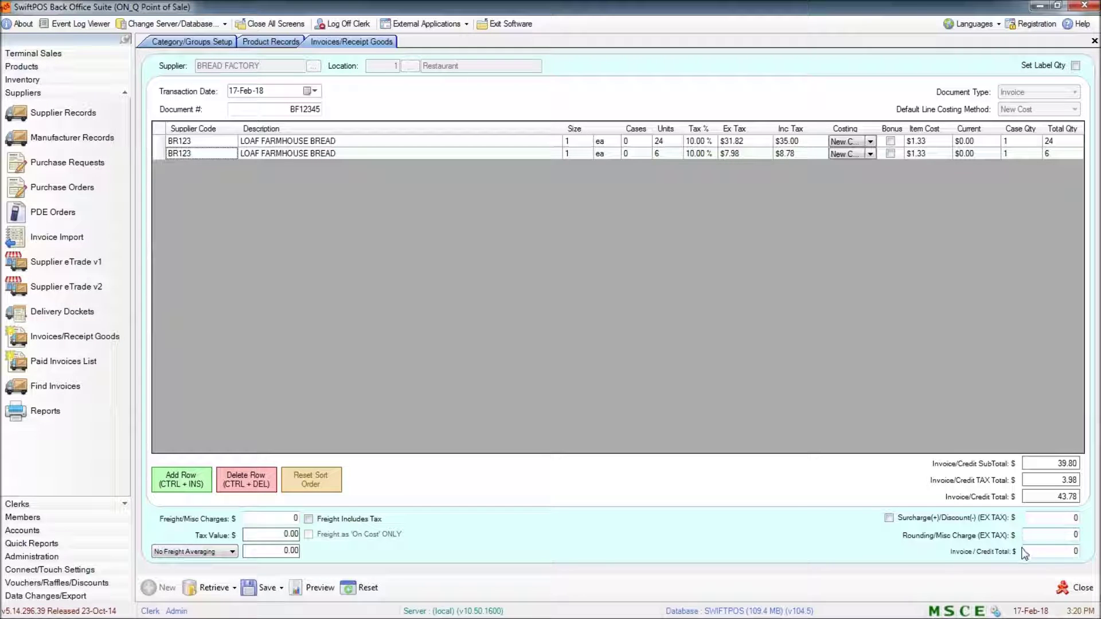
Enter a 43.78 invoice credit total with zero surcharge and rounding, then check line 1 units and cost
{"action": "left_click", "coordinate": [1038, 520]}
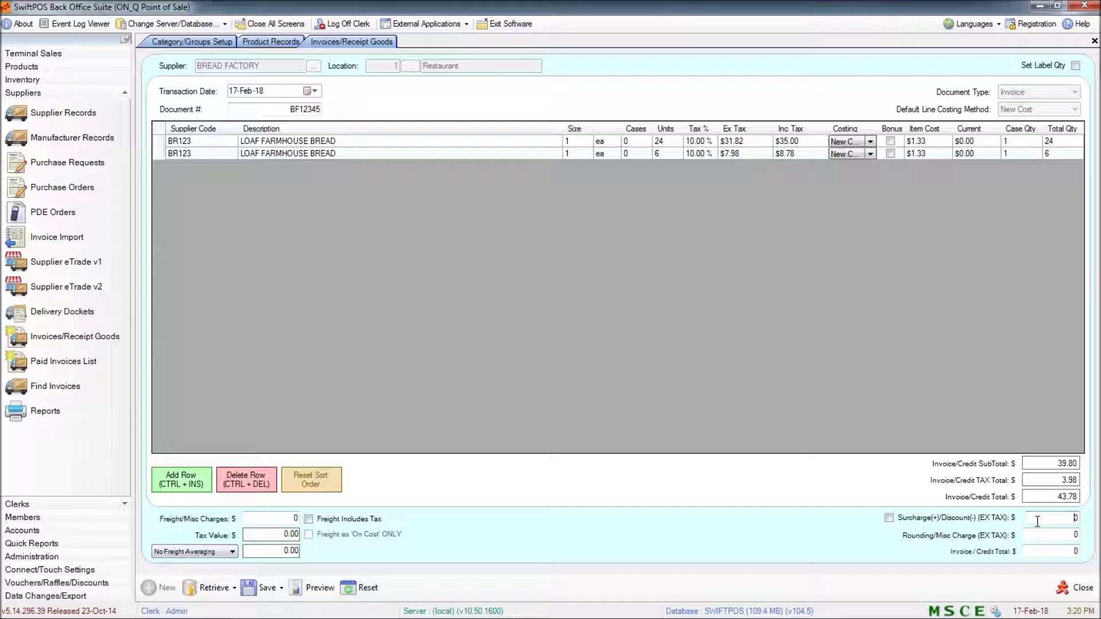
{"action": "left_click", "coordinate": [1070, 534]}
{"action": "left_click", "coordinate": [1069, 551]}
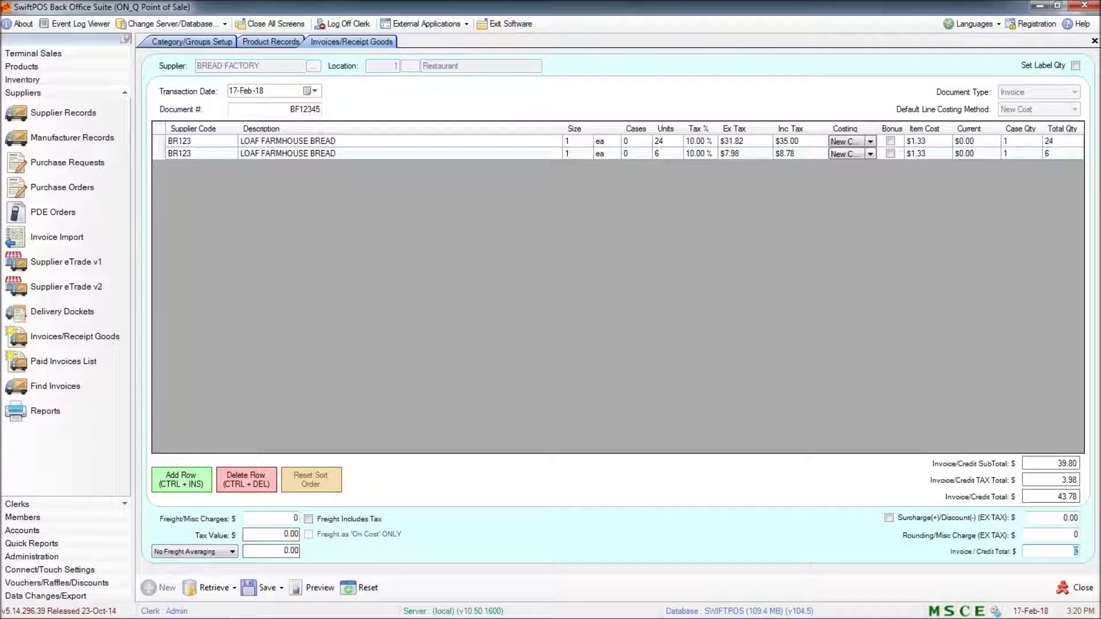
{"action": "type", "text": "3."}
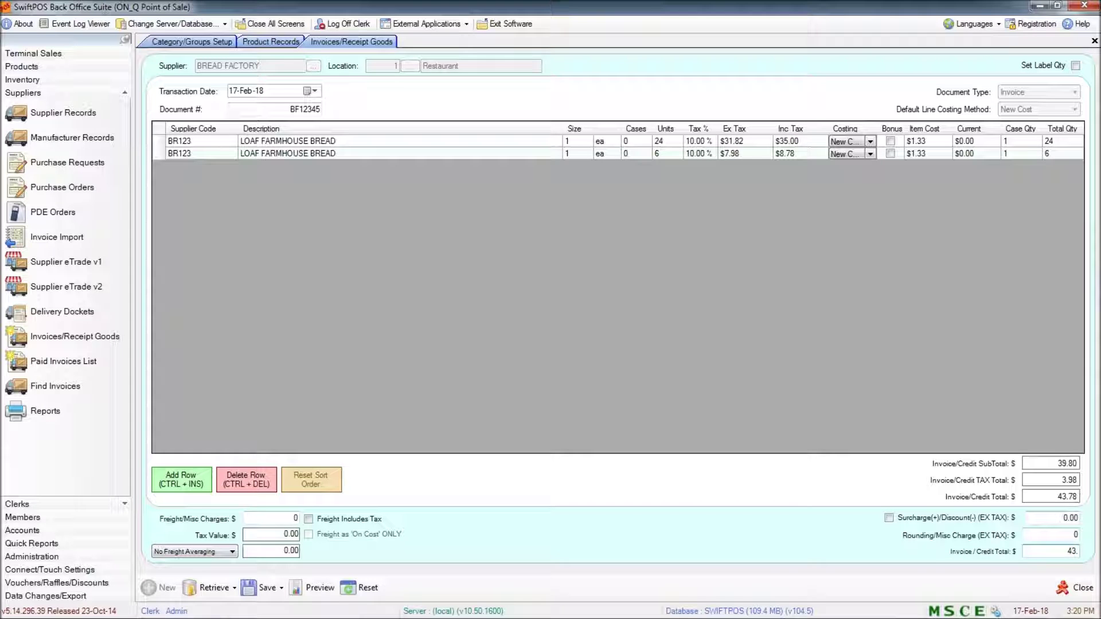
{"action": "type", "text": "78"}
{"action": "left_click", "coordinate": [665, 141]}
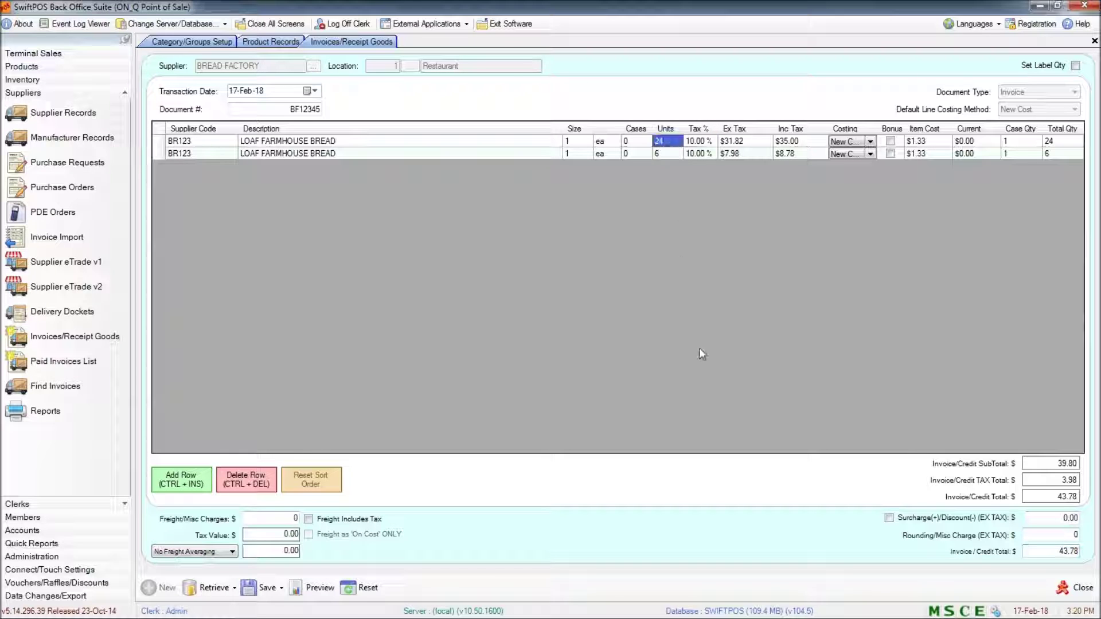
{"action": "left_click", "coordinate": [945, 142]}
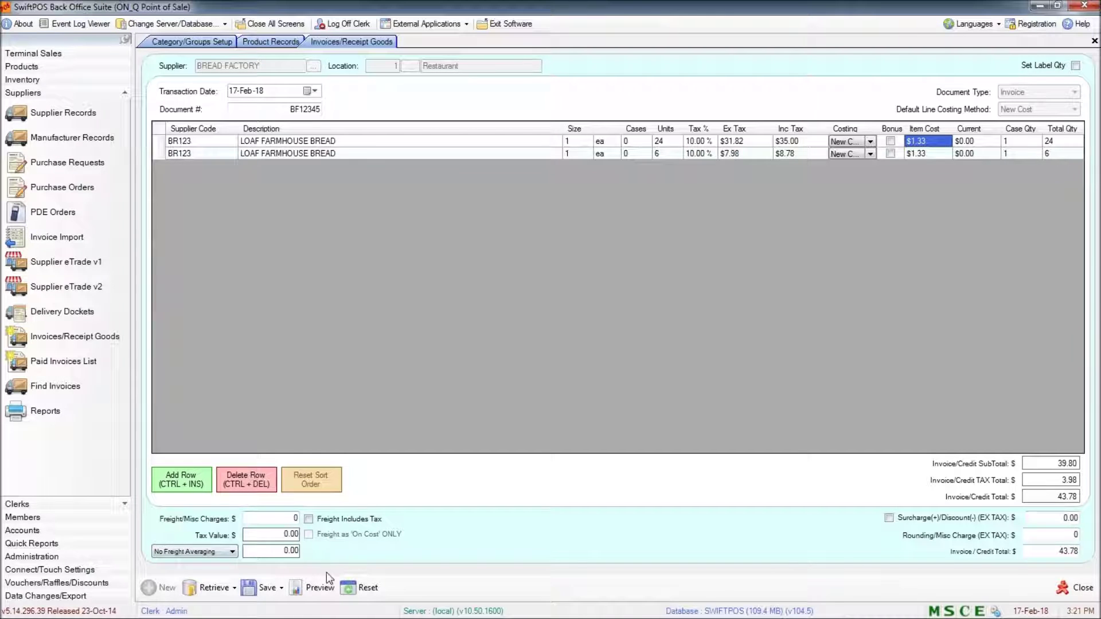
Save Bread Factory invoice BF12345 as a pending invoice and confirm the commit
{"action": "left_click", "coordinate": [281, 590]}
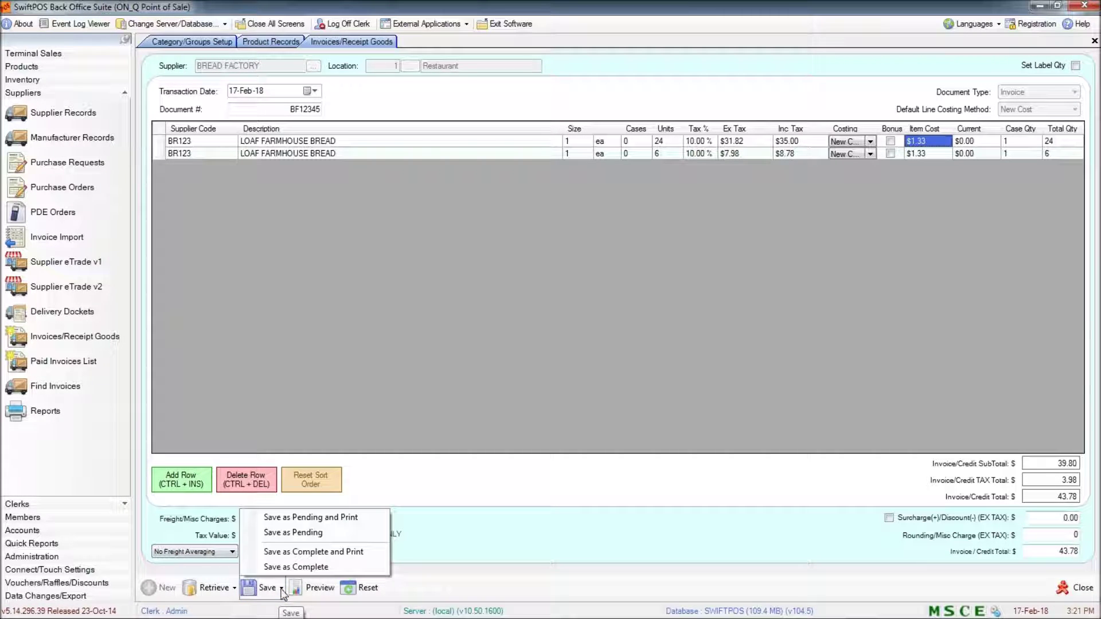
{"action": "left_click", "coordinate": [282, 590]}
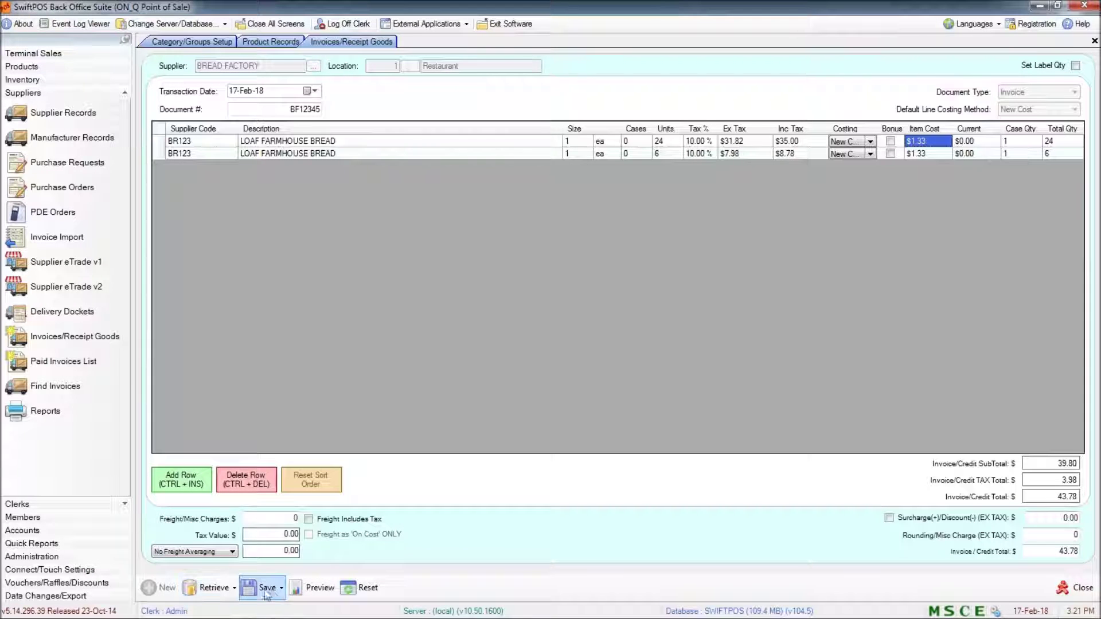
{"action": "left_click", "coordinate": [280, 591]}
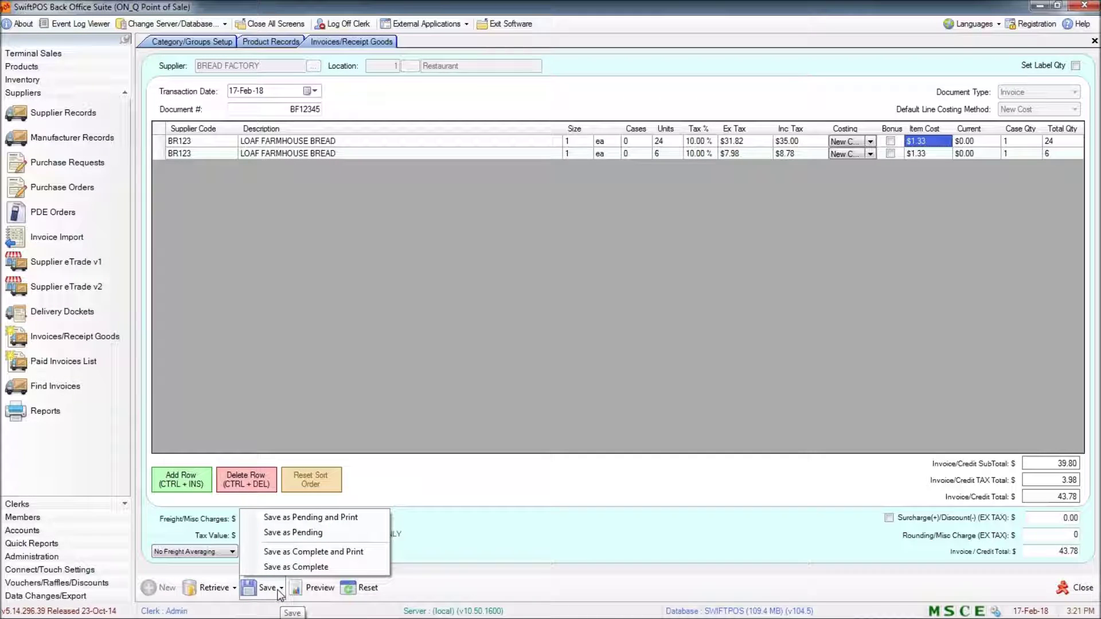
{"action": "left_click", "coordinate": [308, 534]}
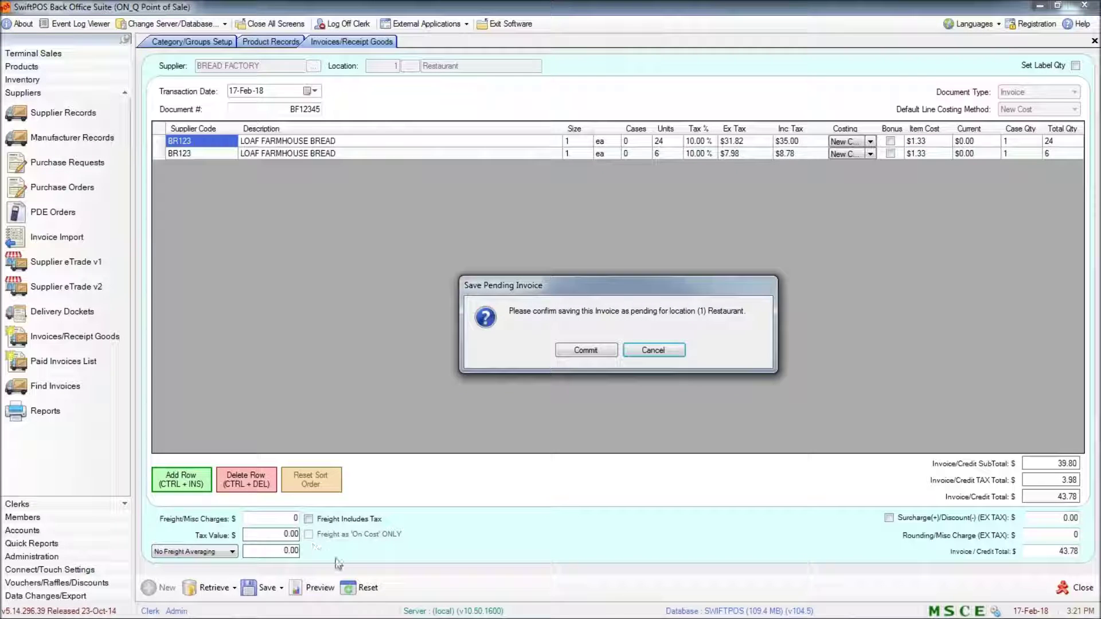
{"action": "left_click", "coordinate": [593, 350]}
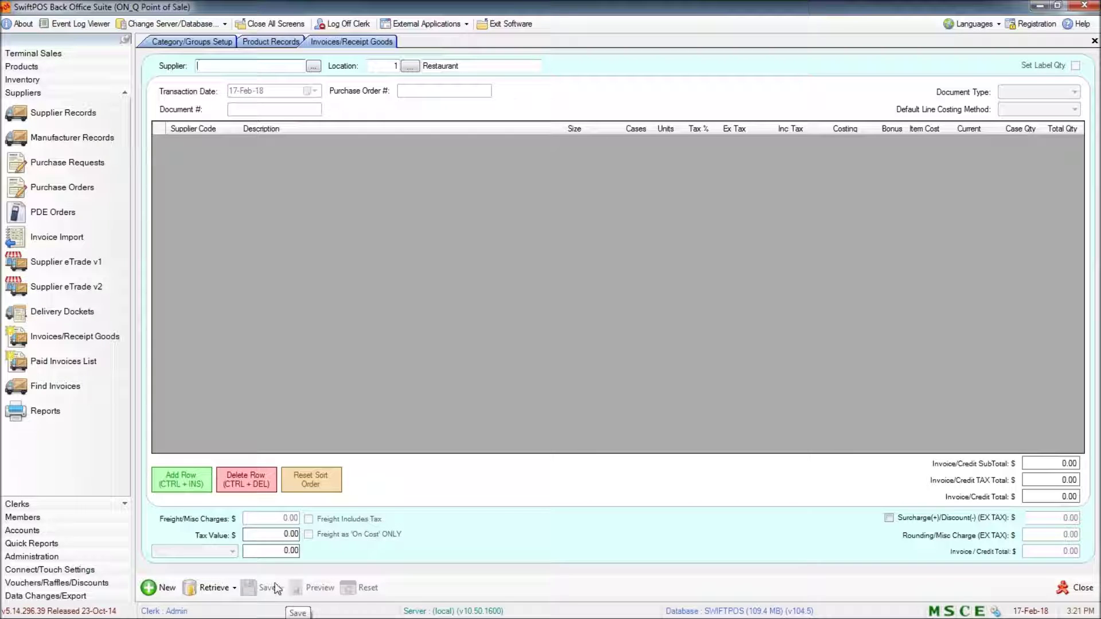
Retrieve pending supplier invoice BF12345 from BREAD FACTORY
{"action": "left_click", "coordinate": [232, 593]}
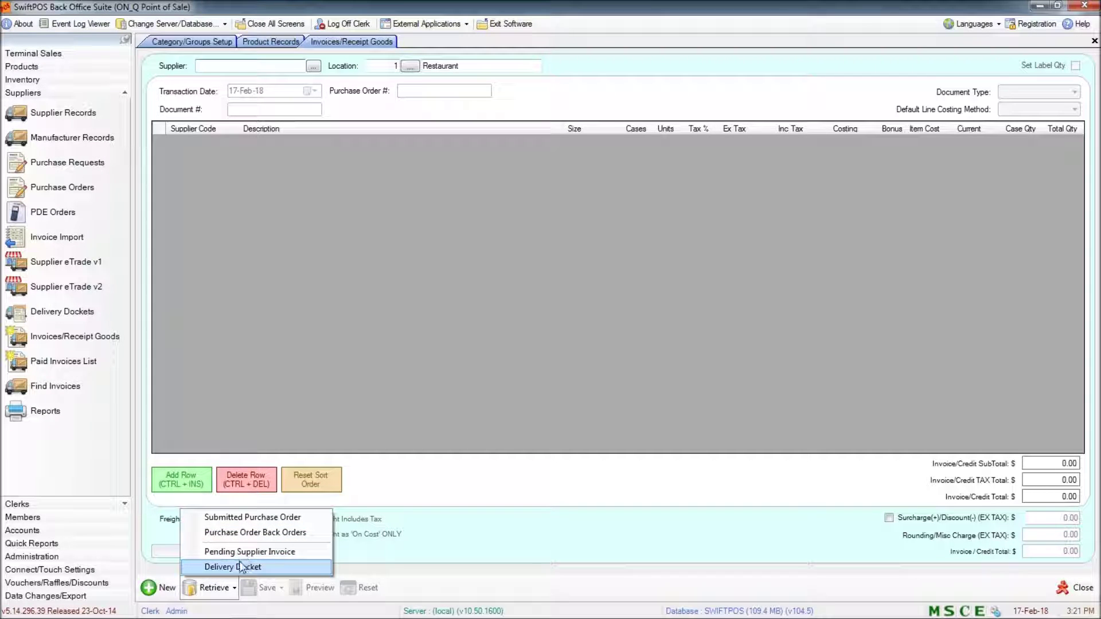
{"action": "left_click", "coordinate": [282, 553]}
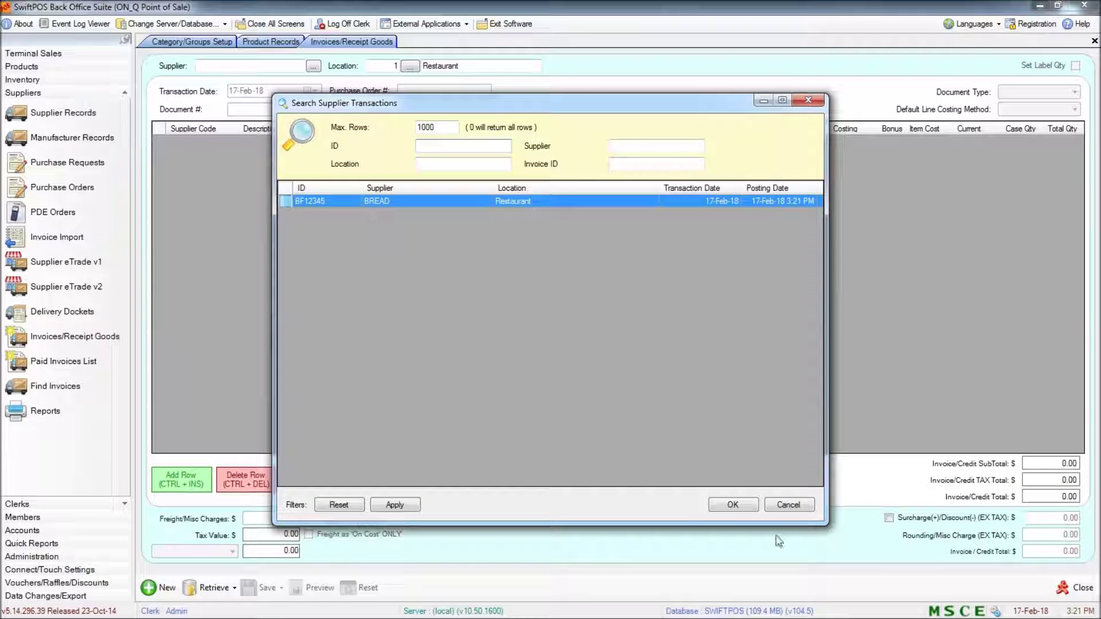
{"action": "left_click", "coordinate": [733, 505]}
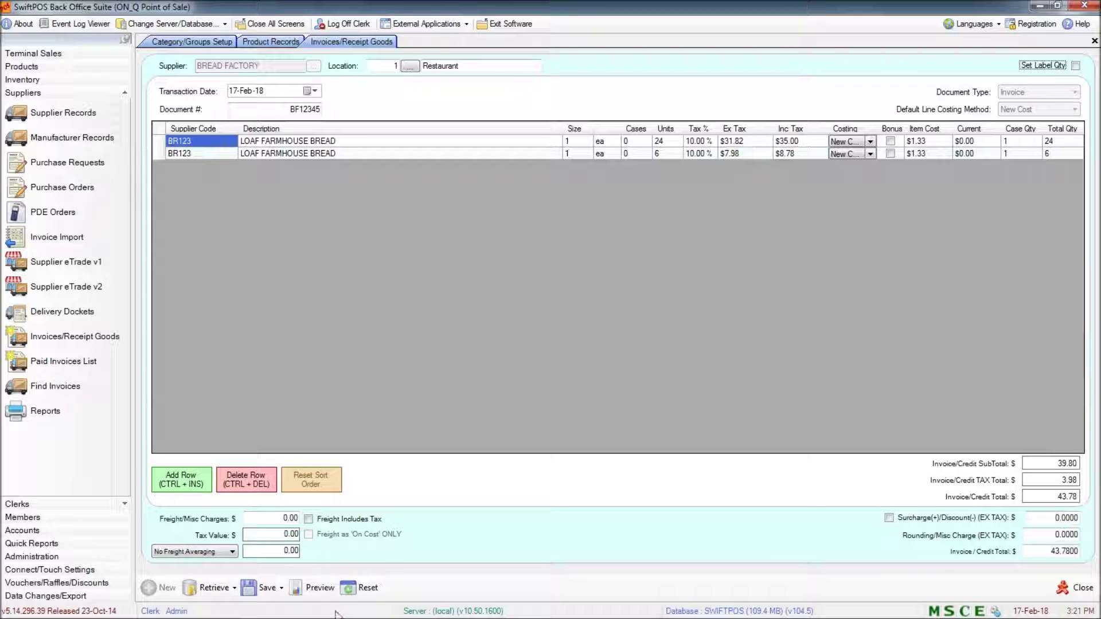
Save invoice BF12345 as complete and confirm committing it
{"action": "left_click", "coordinate": [282, 589]}
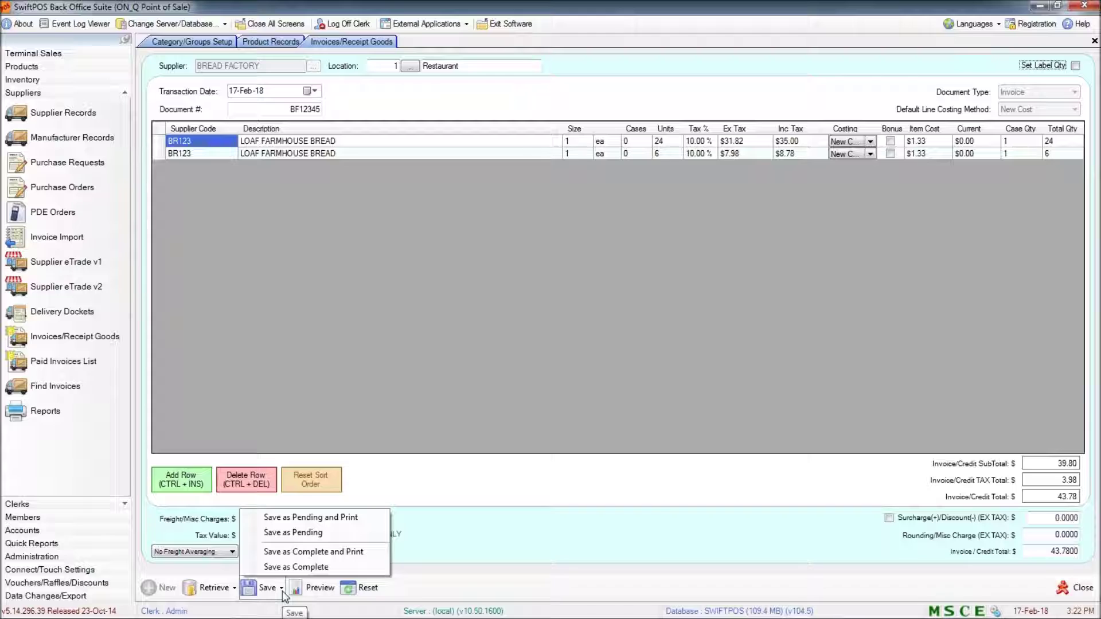
{"action": "left_click", "coordinate": [310, 567]}
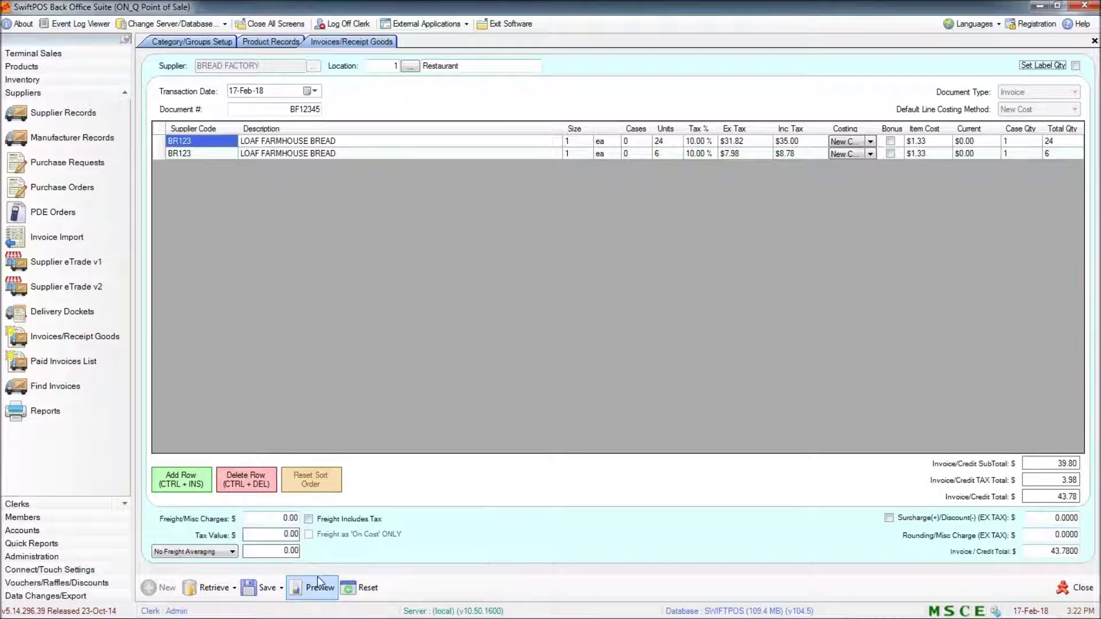
{"action": "left_click", "coordinate": [279, 587]}
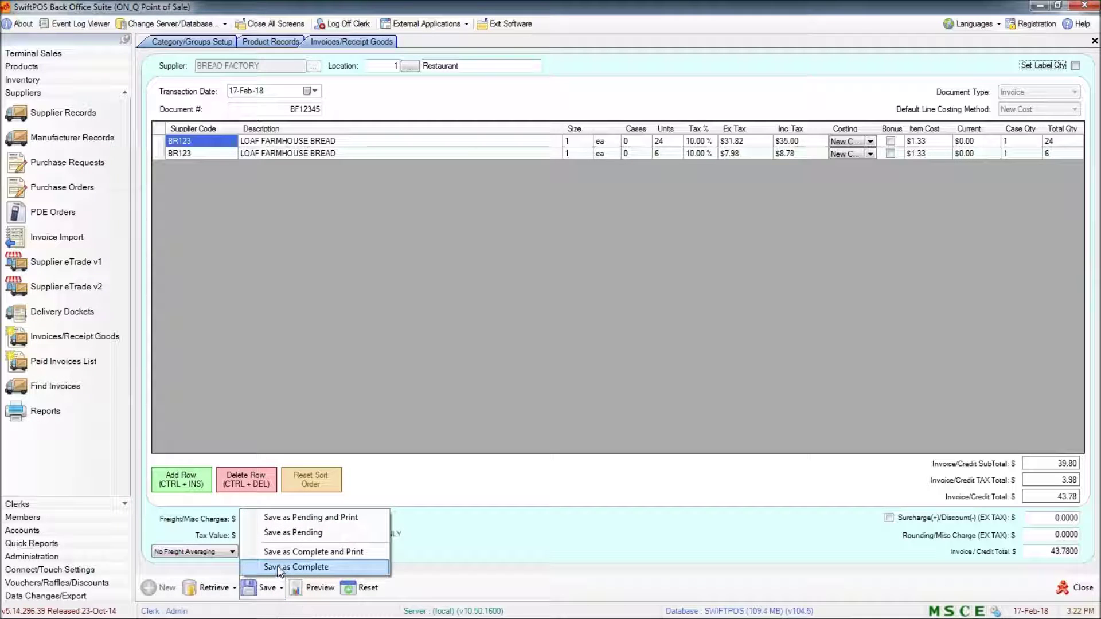
{"action": "left_click", "coordinate": [280, 567]}
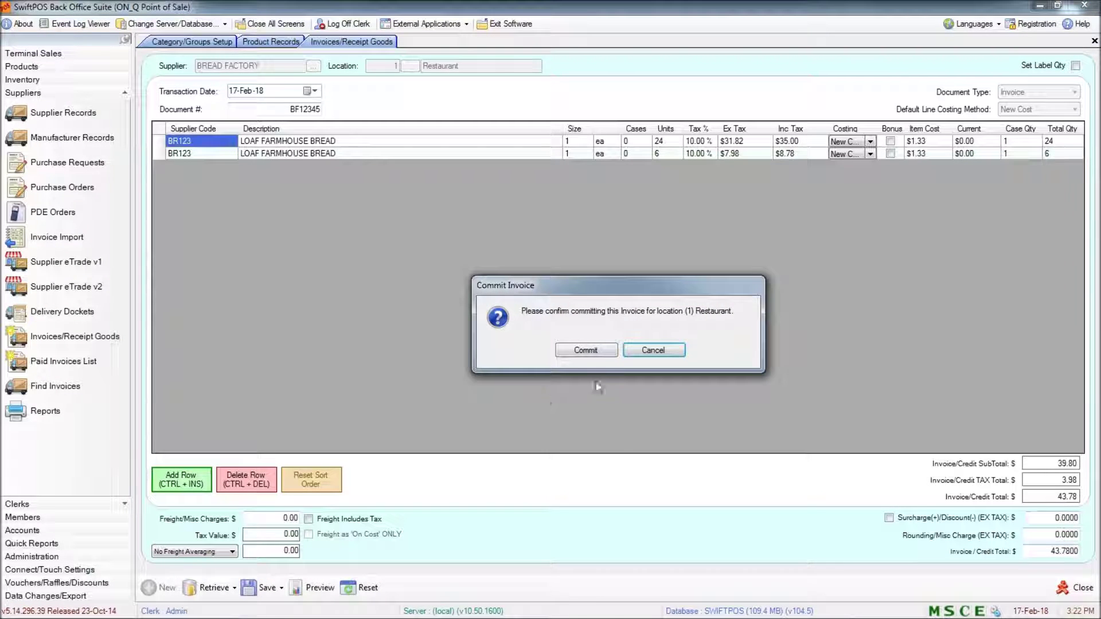
{"action": "left_click", "coordinate": [596, 351]}
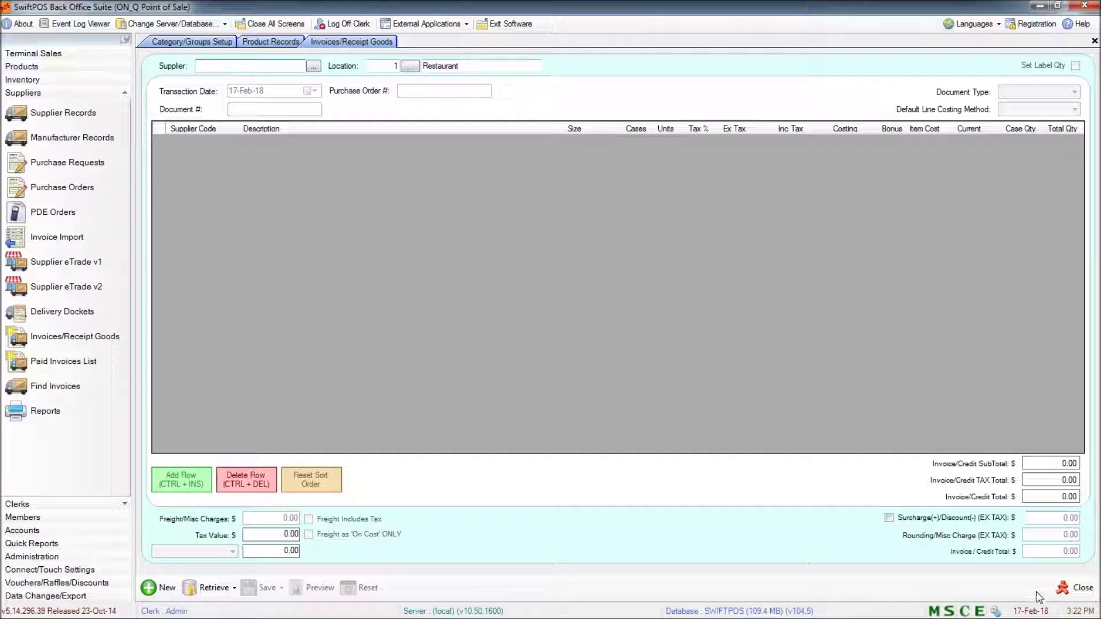
Close the invoice screen and open LOAF FARMHOUSE BREAD's full record, verifying Restaurant stock of 30
{"action": "left_click", "coordinate": [1081, 597]}
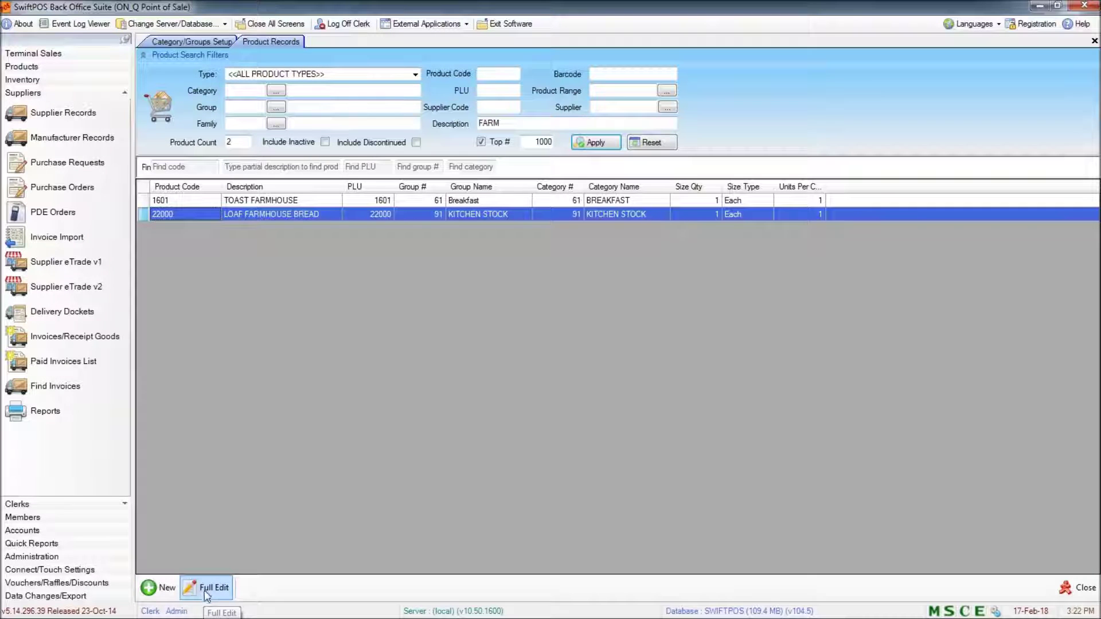
{"action": "left_click", "coordinate": [225, 590]}
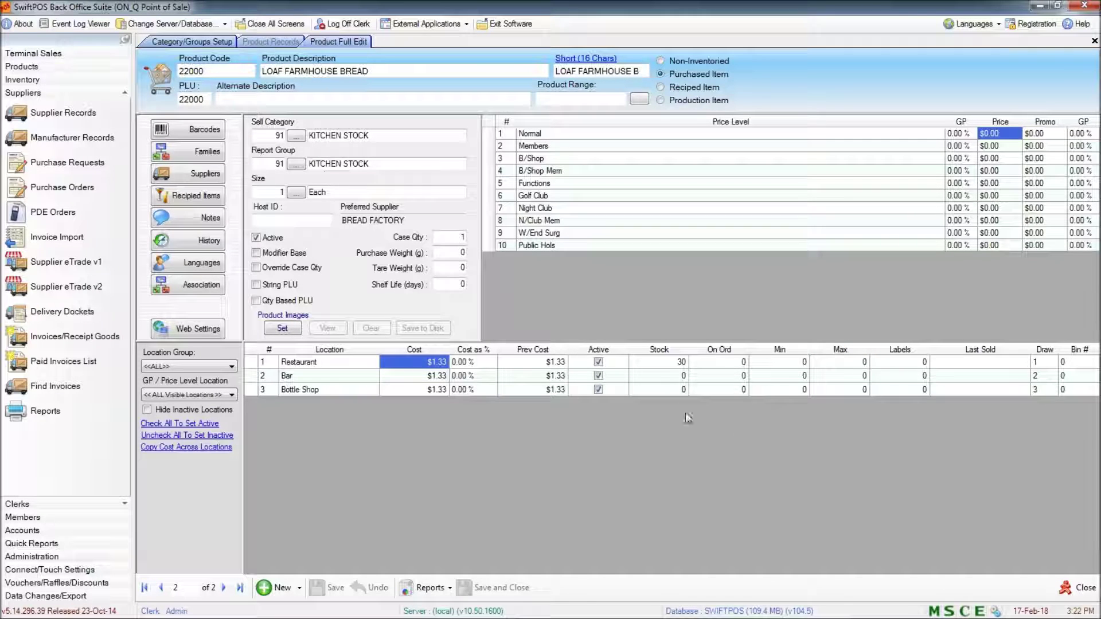
{"action": "left_click", "coordinate": [683, 364]}
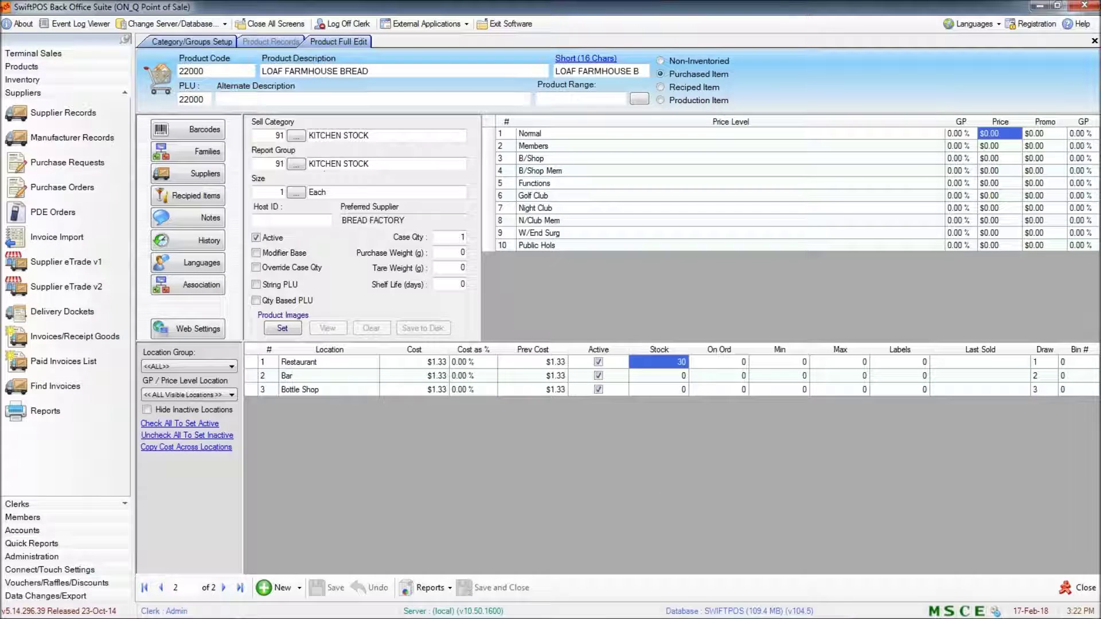
{"action": "left_click", "coordinate": [40, 109]}
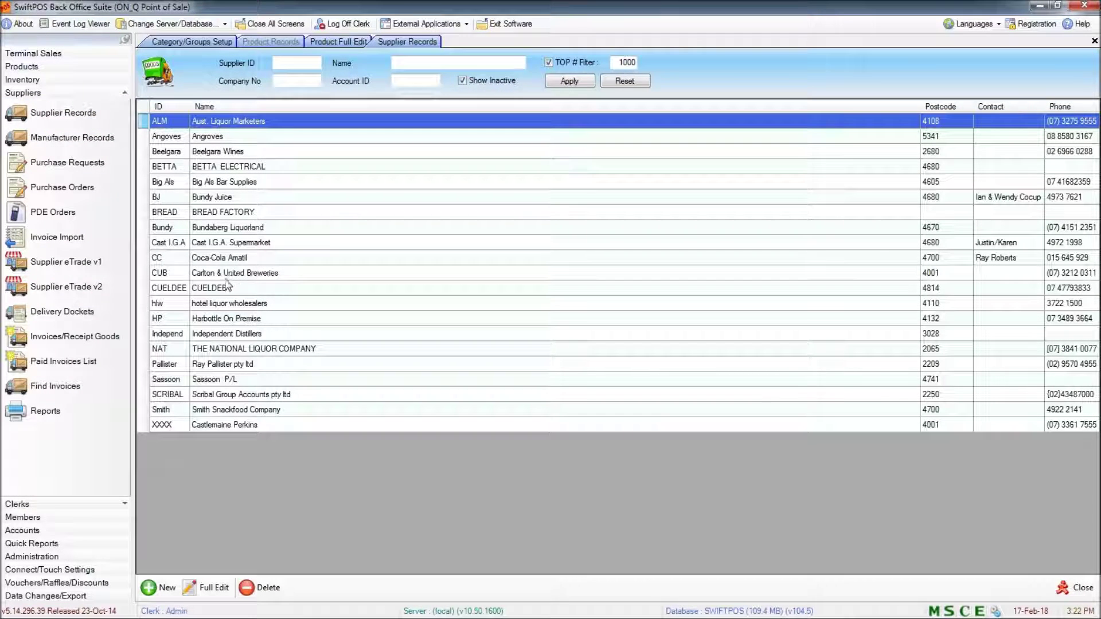
Open BREAD FACTORY's full supplier record to see $43.78 in purchases
{"action": "left_click", "coordinate": [243, 214]}
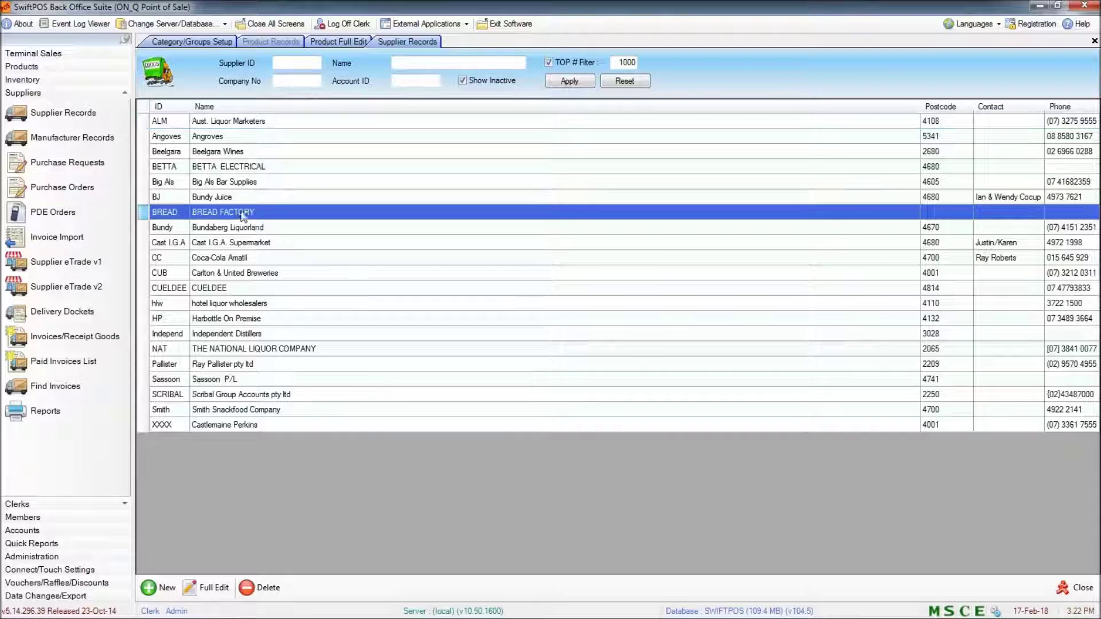
{"action": "left_click", "coordinate": [206, 587]}
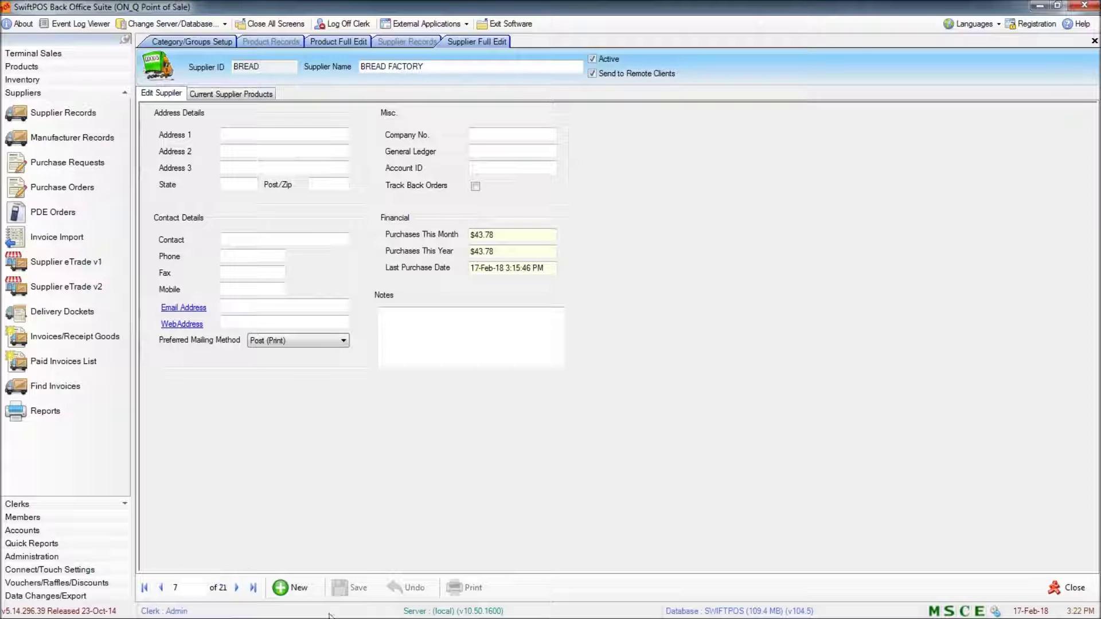